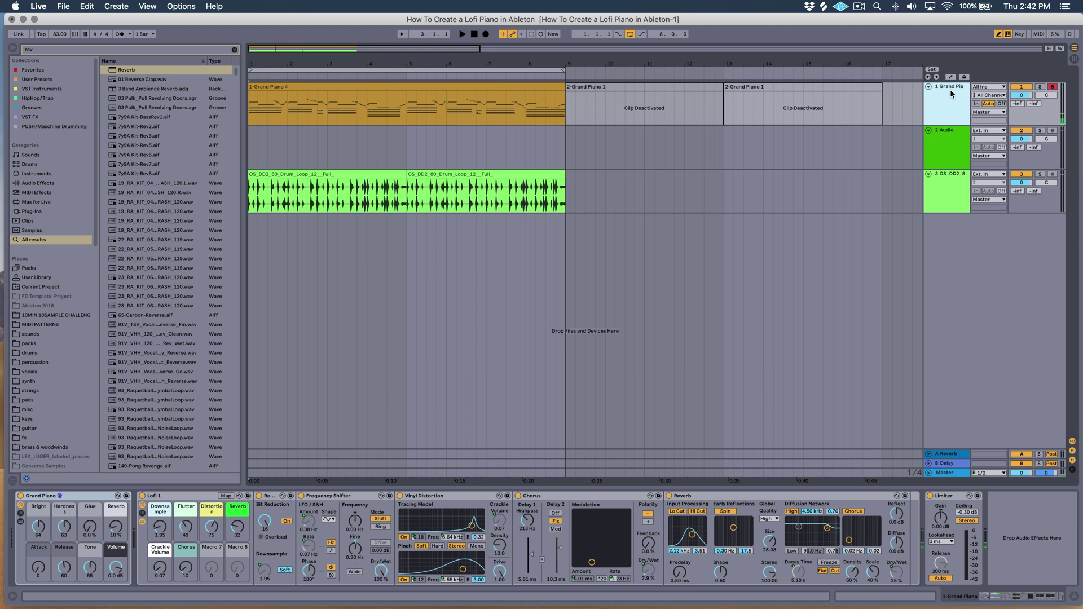
Insert a new MIDI track below the piano track and search the browser for "grand piano"
{"action": "key", "text": "super+shift+t"}
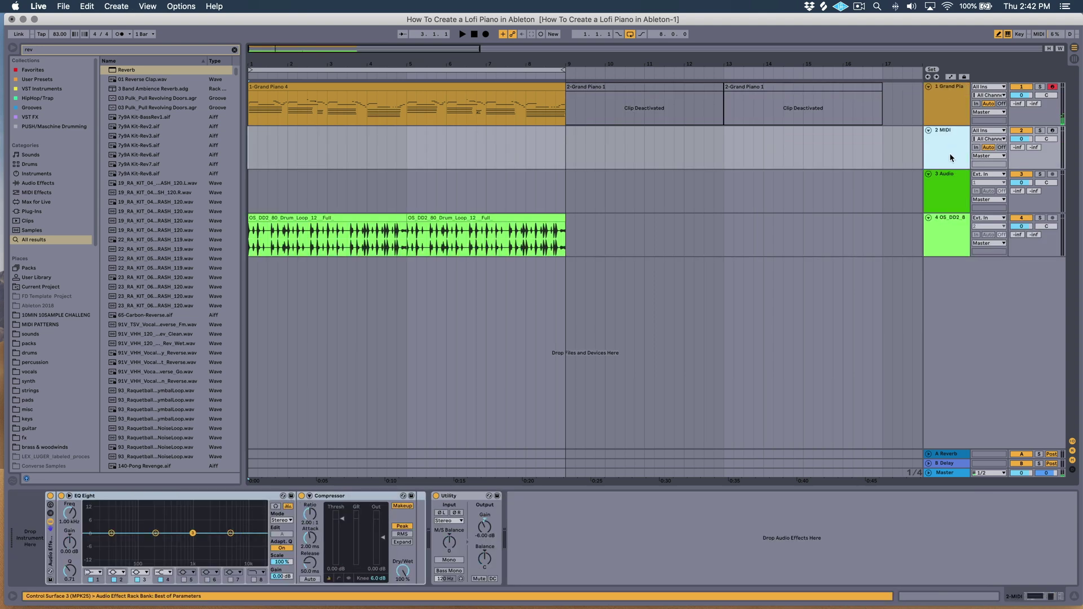
{"action": "key", "text": "super+f"}
{"action": "type", "text": "grand p"}
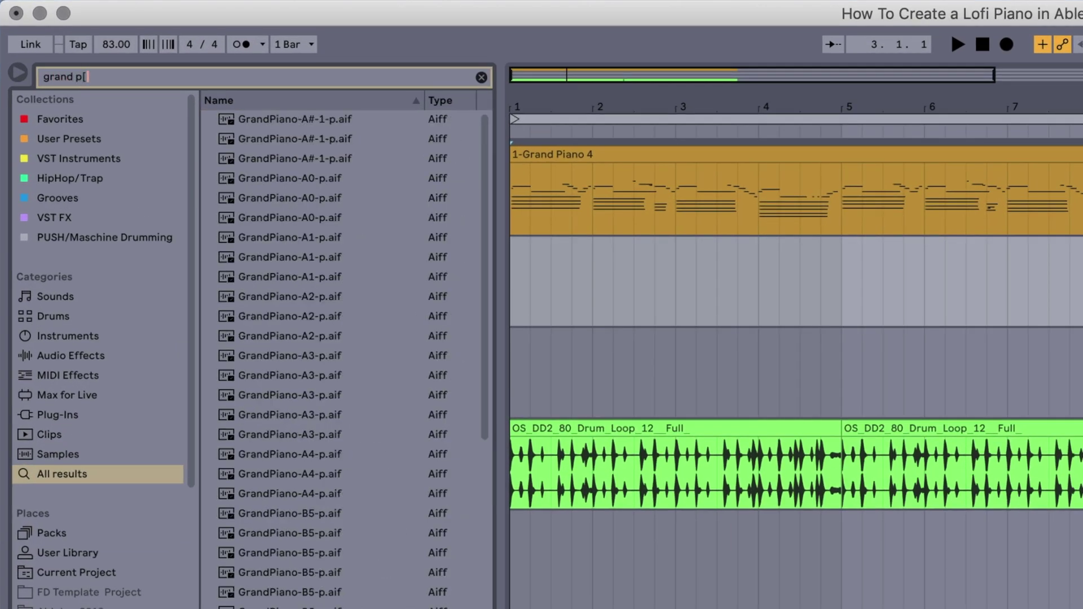
{"action": "type", "text": "iano"}
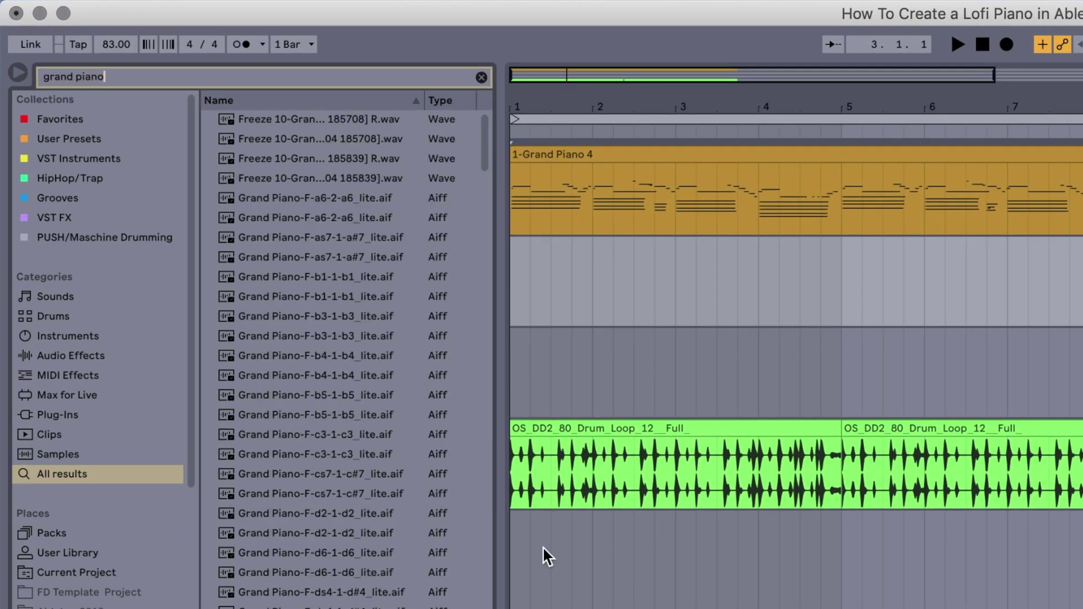
{"action": "scroll", "coordinate": [316, 437], "scroll_direction": "down", "scroll_amount": 10}
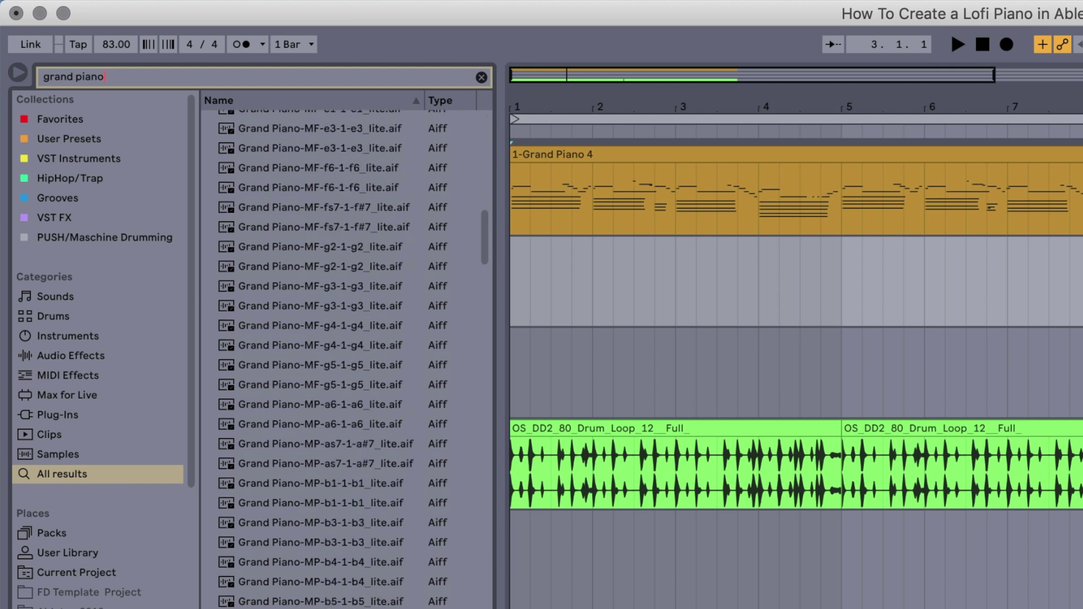
Load the Grand Piano.adg instrument rack onto the new MIDI track and copy the first track's active piano clip to it
{"action": "left_click", "coordinate": [75, 337]}
{"action": "left_click", "coordinate": [208, 123]}
{"action": "left_click", "coordinate": [210, 119]}
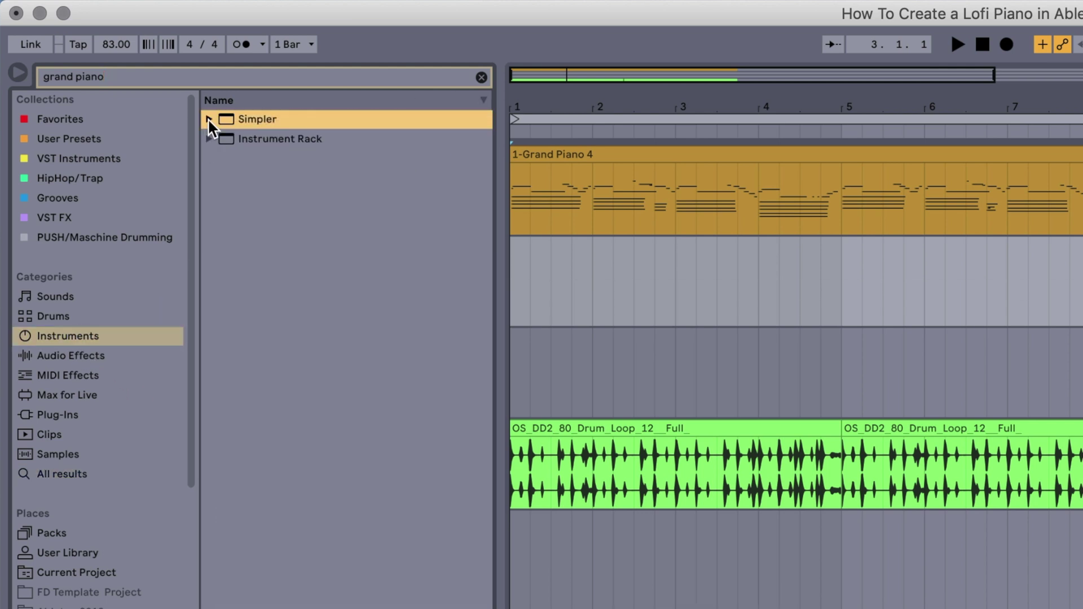
{"action": "left_click", "coordinate": [210, 139]}
{"action": "left_click", "coordinate": [217, 159]}
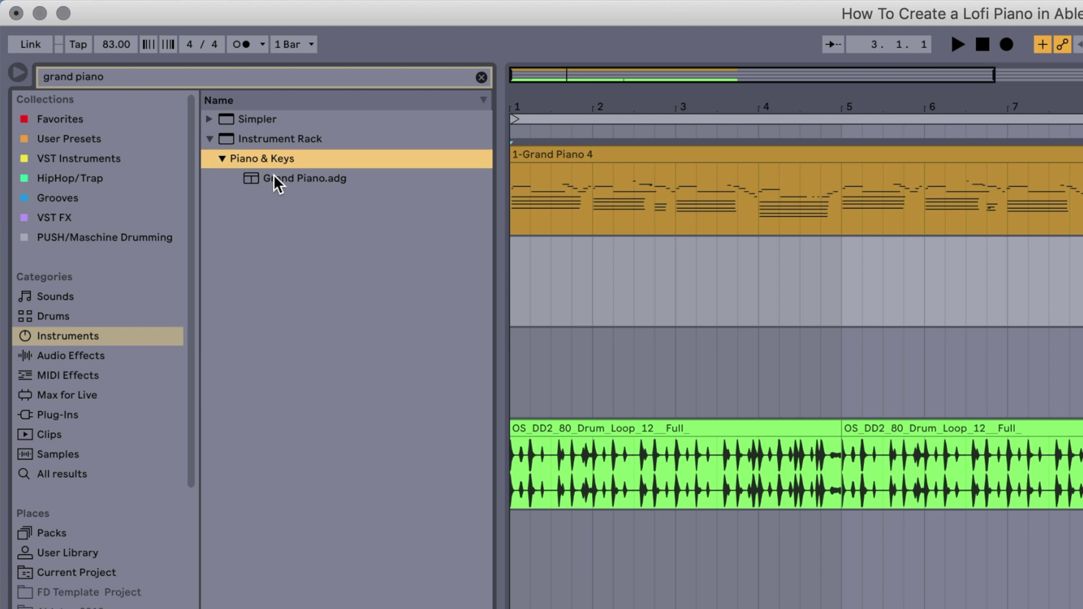
{"action": "left_click_drag", "start_coordinate": [278, 179], "coordinate": [769, 300]}
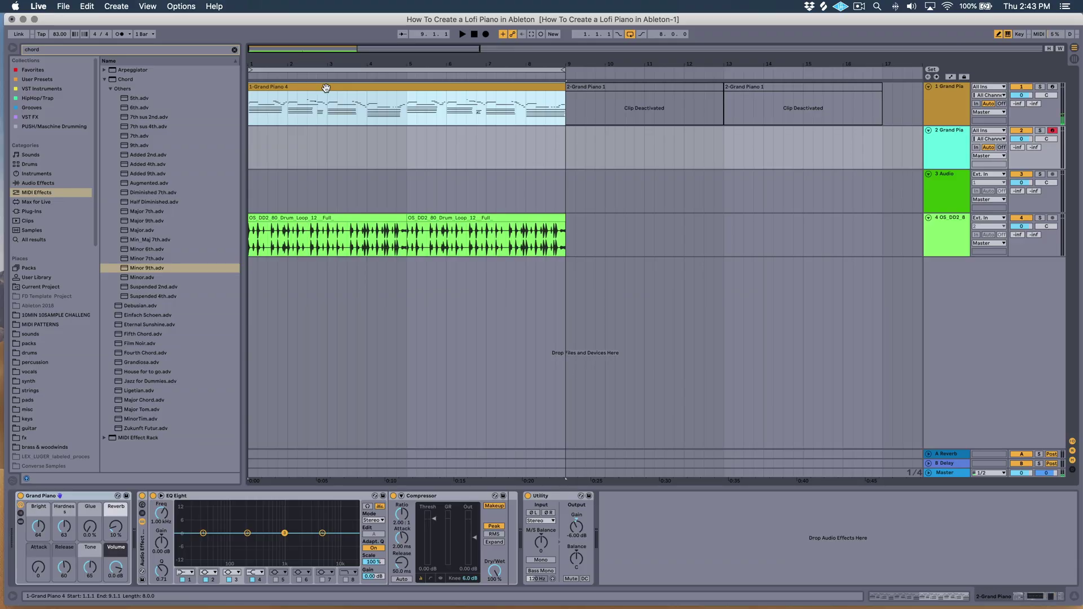
{"action": "left_click_drag", "start_coordinate": [326, 87], "coordinate": [315, 143]}
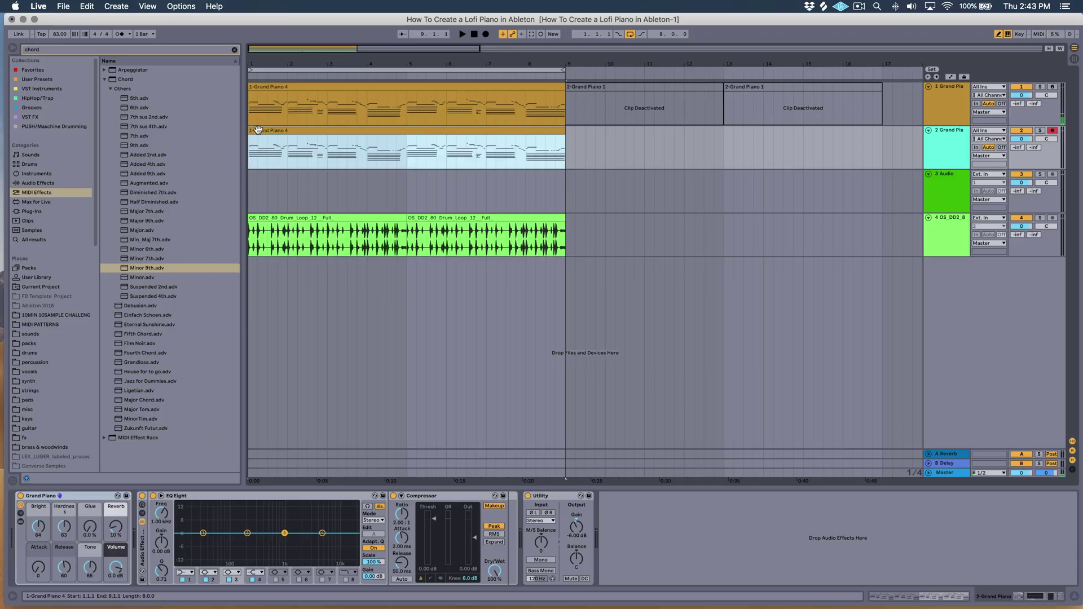
Remove the default audio effects from the second piano track and add Redux after the Grand Piano
{"action": "left_click", "coordinate": [958, 144]}
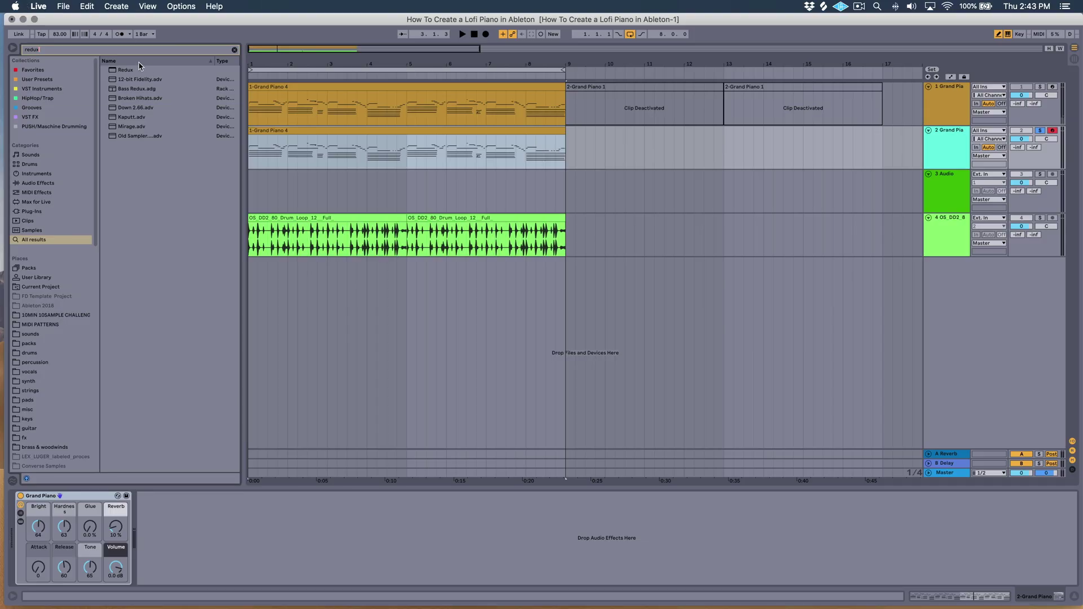
{"action": "left_click", "coordinate": [126, 71]}
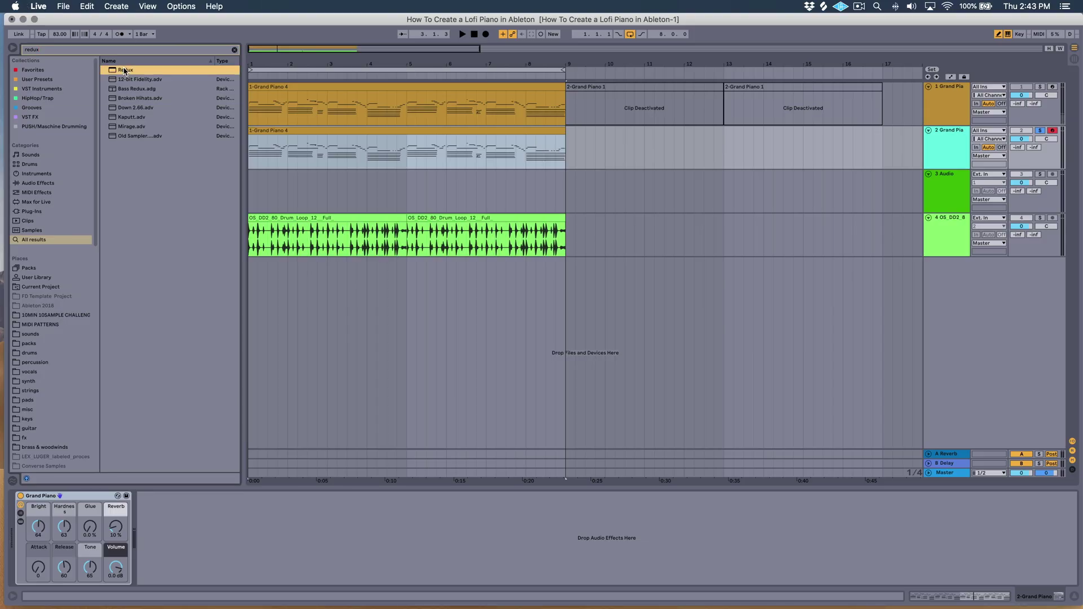
{"action": "left_click_drag", "start_coordinate": [125, 71], "coordinate": [168, 533]}
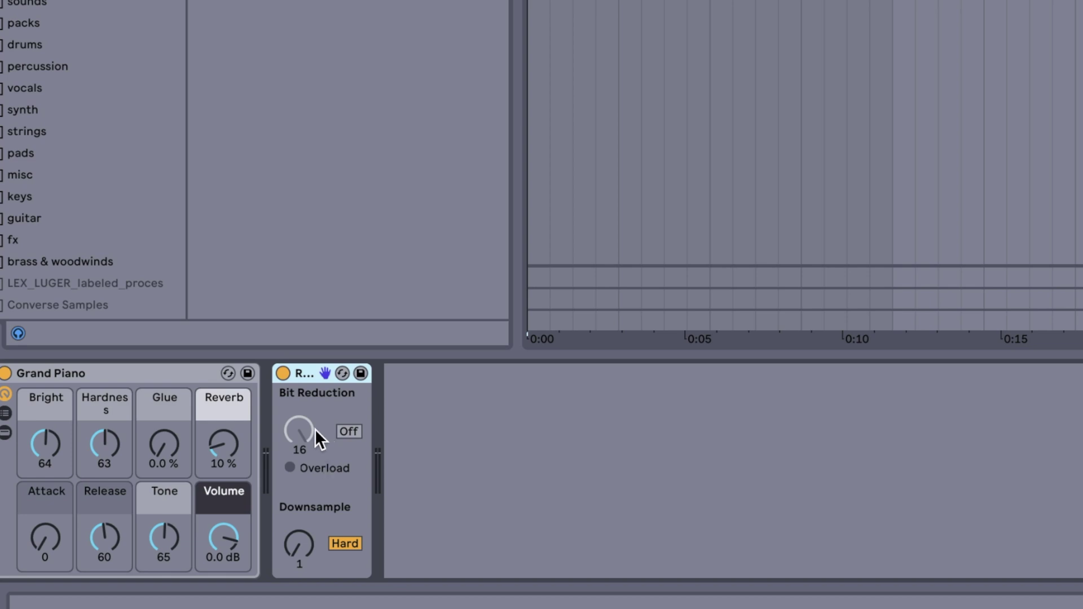
Try out Redux's bit reduction on the piano during playback
{"action": "left_click", "coordinate": [345, 432]}
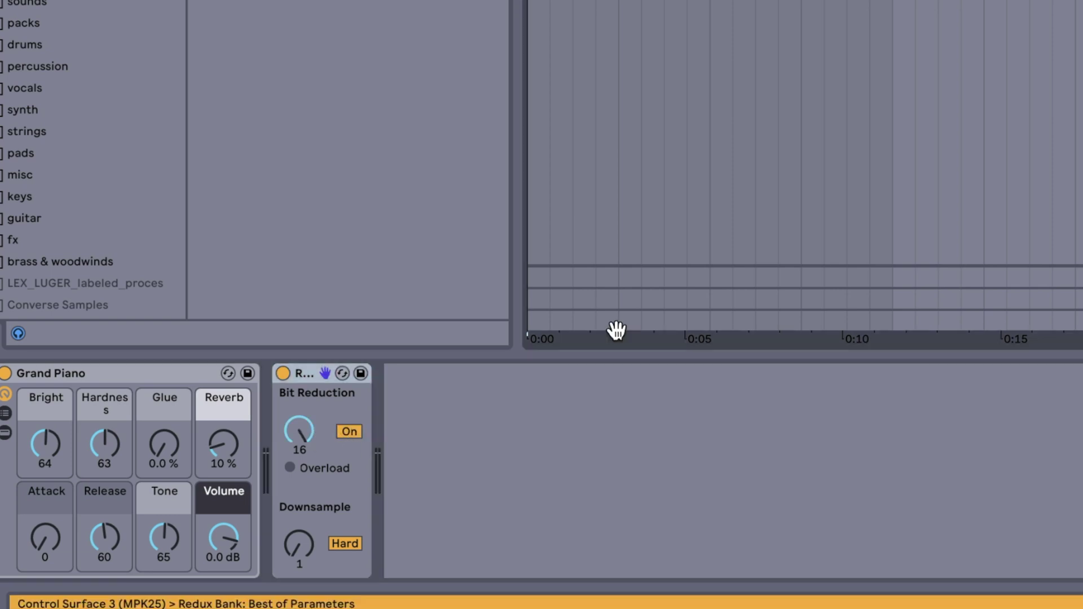
{"action": "key", "text": "space"}
{"action": "left_click_drag", "start_coordinate": [298, 440], "coordinate": [298, 458]}
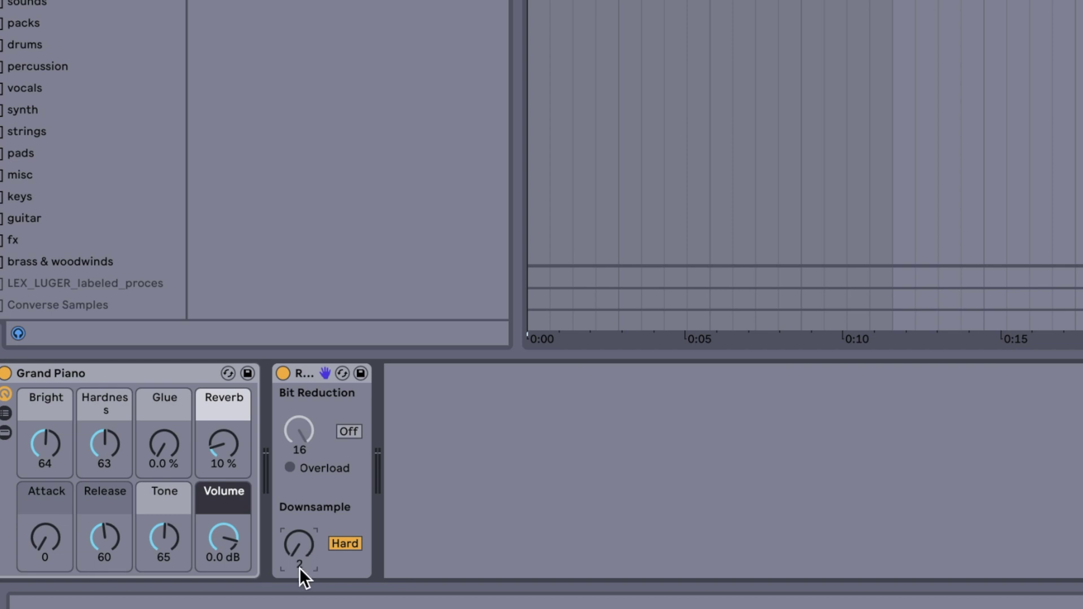
Try out Redux's Hard downsampling at 15 during playback
{"action": "left_click", "coordinate": [543, 345]}
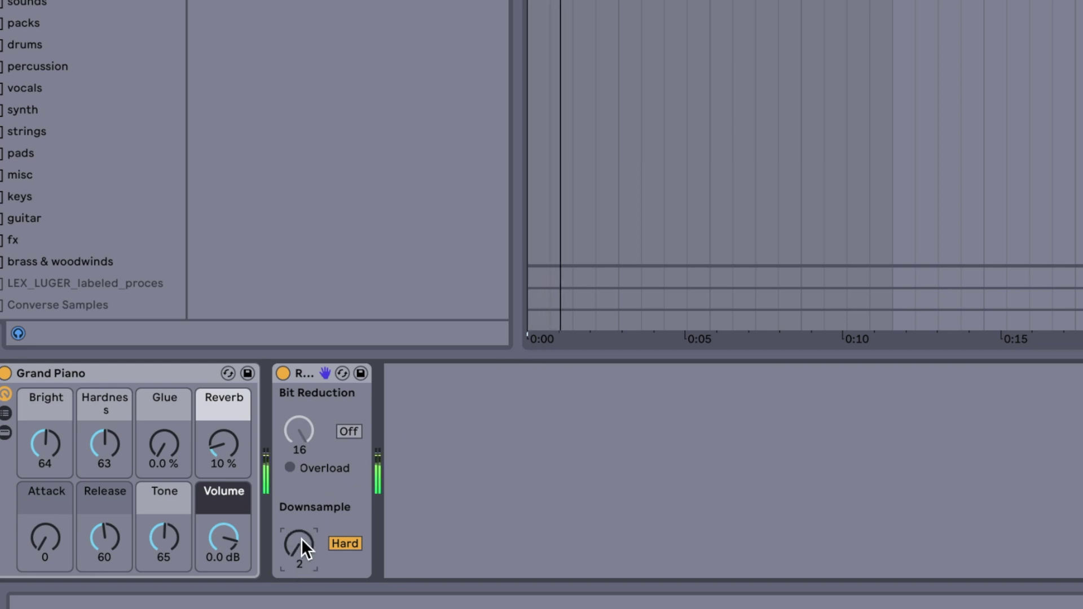
{"action": "left_click_drag", "start_coordinate": [301, 539], "coordinate": [301, 477]}
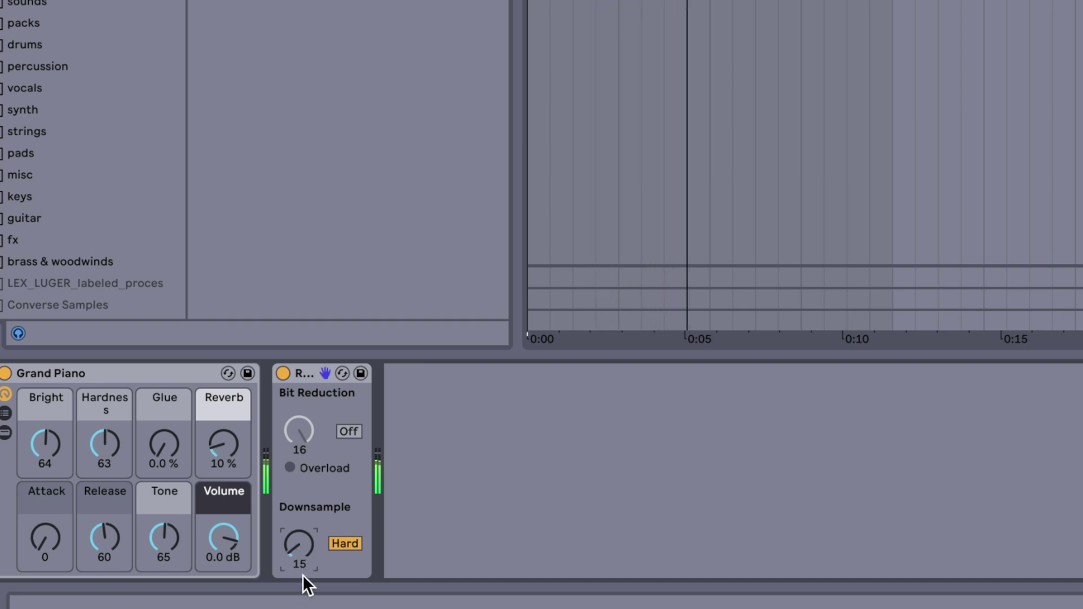
{"action": "key", "text": "space"}
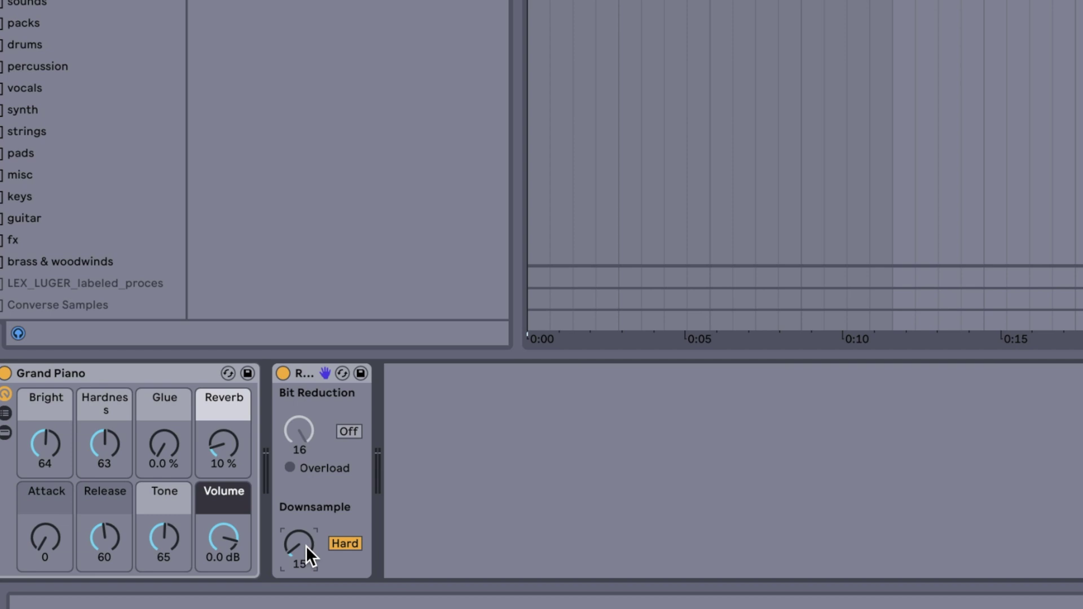
Switch Redux's downsampling to Soft and set it to 3.08 while listening to the piano
{"action": "left_click", "coordinate": [345, 543]}
{"action": "key", "text": "space"}
{"action": "mouse_move", "coordinate": [304, 554]}
{"action": "left_mouse_down"}
{"action": "mouse_move", "coordinate": [304, 537]}
{"action": "mouse_move", "coordinate": [299, 547]}
{"action": "left_mouse_up"}
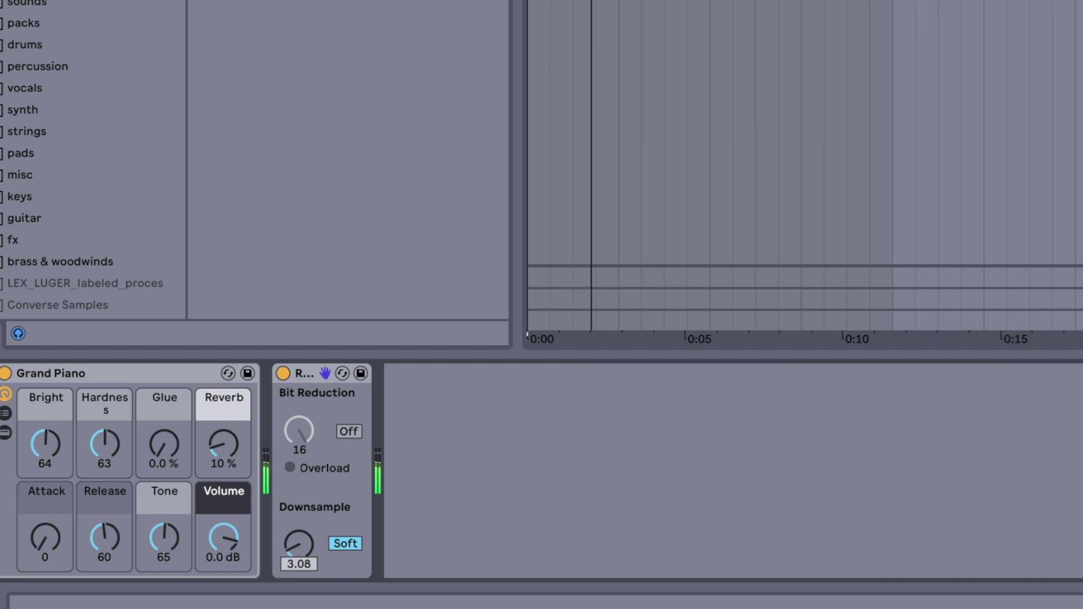
{"action": "key", "text": "space"}
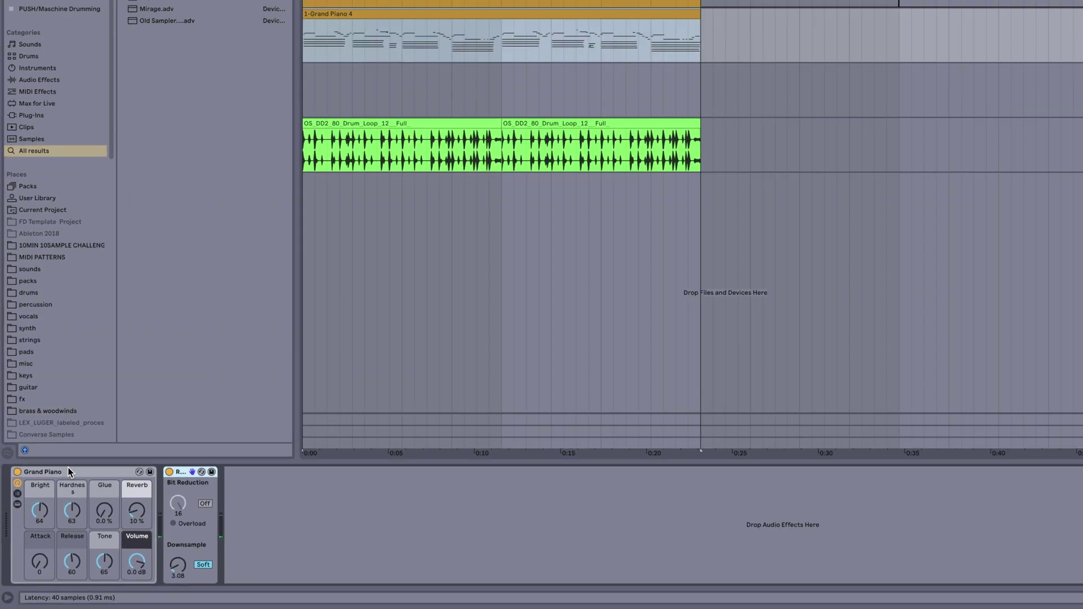
Group the Grand Piano and Redux into an Instrument Rack and map Redux's Downsample, set to 3.11, to Macro 1
{"action": "left_click", "coordinate": [84, 374]}
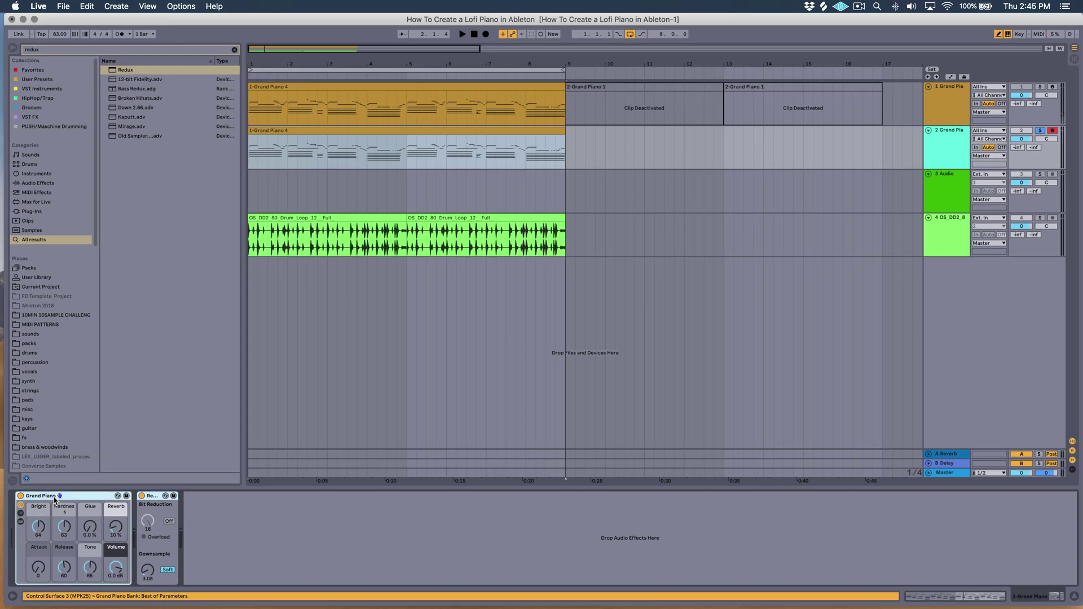
{"action": "key", "text": "super+g"}
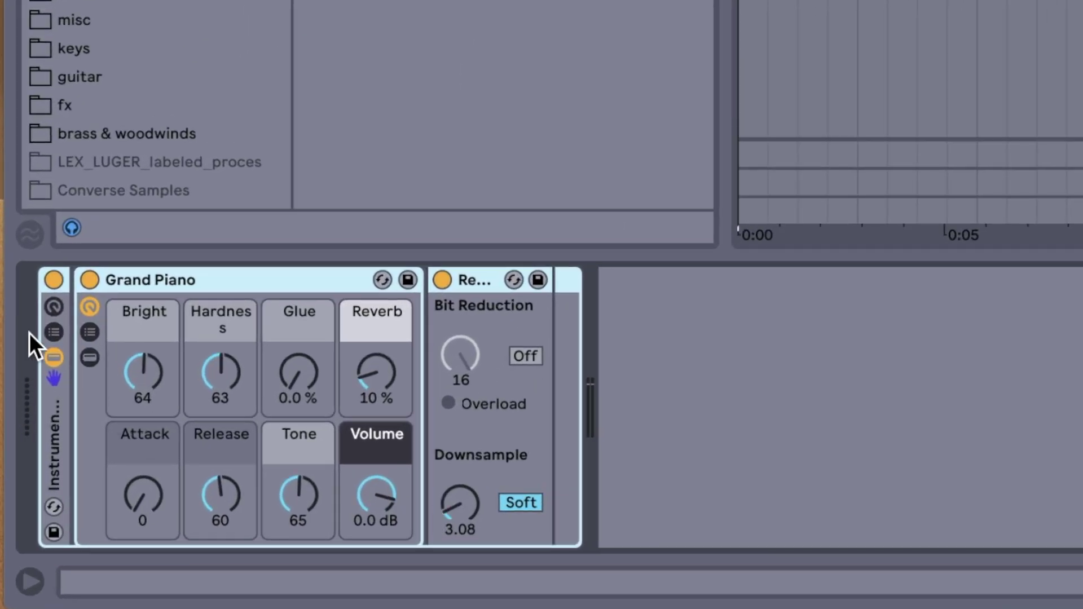
{"action": "left_click", "coordinate": [468, 502]}
{"action": "key", "text": "space"}
{"action": "mouse_move", "coordinate": [460, 503]}
{"action": "left_mouse_down"}
{"action": "mouse_move", "coordinate": [459, 471]}
{"action": "mouse_move", "coordinate": [459, 514]}
{"action": "left_mouse_up"}
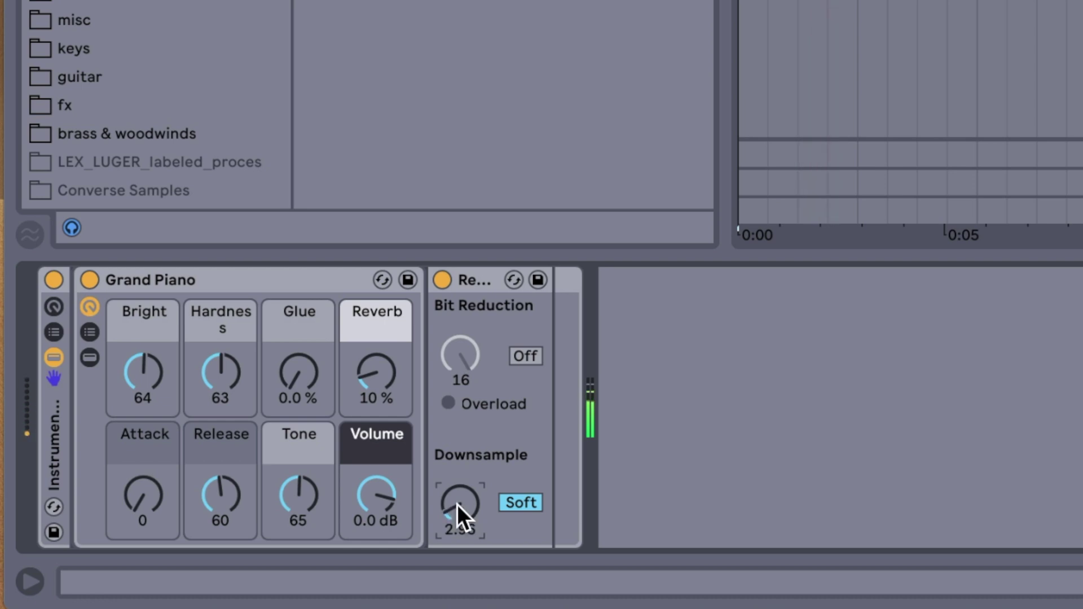
{"action": "right_click", "coordinate": [457, 504]}
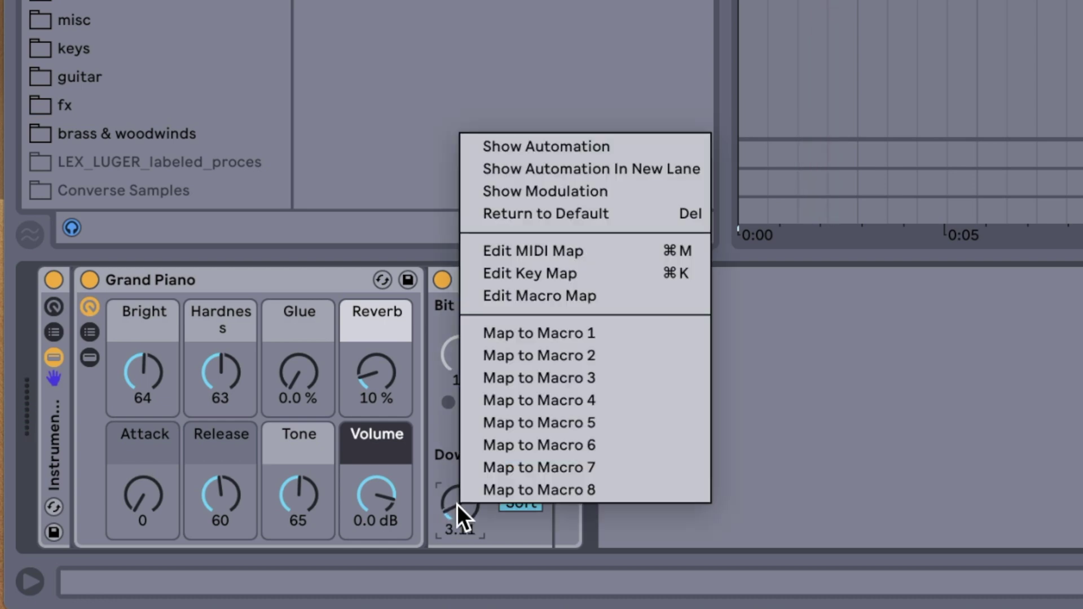
{"action": "left_click", "coordinate": [554, 334]}
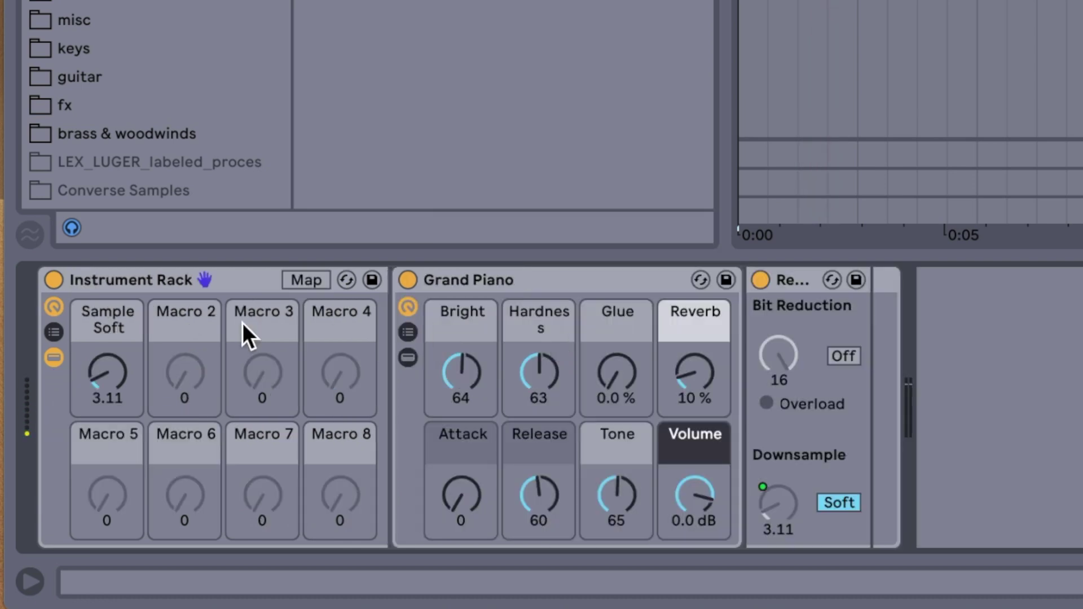
Rename the first macro as Redux and colour it light yellow
{"action": "left_click", "coordinate": [109, 316]}
{"action": "type", "text": "Redux"}
{"action": "key", "text": "Return"}
{"action": "right_click", "coordinate": [110, 316]}
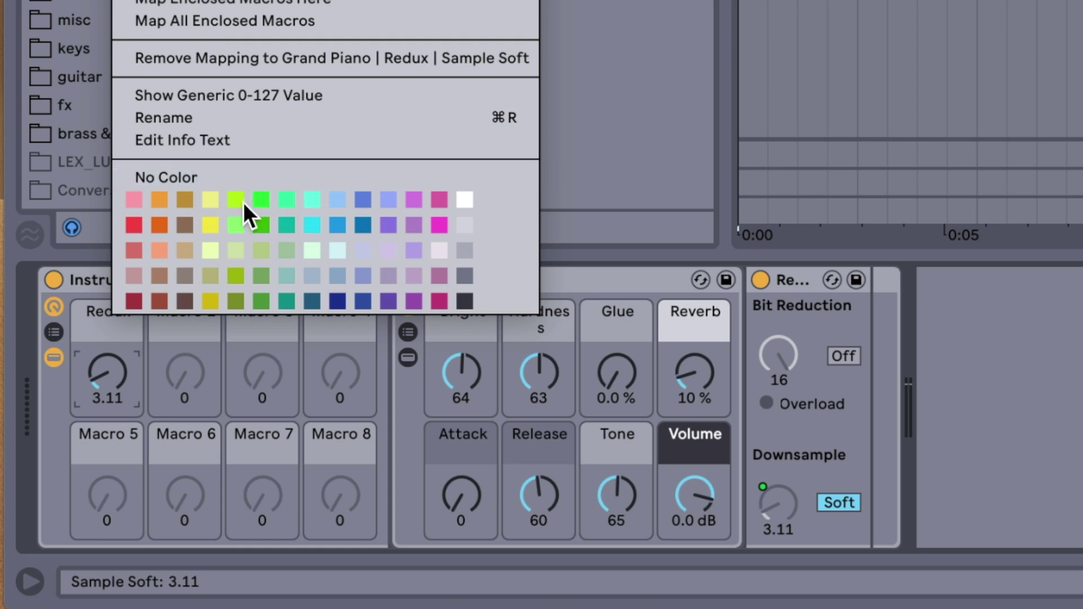
{"action": "left_click", "coordinate": [214, 198]}
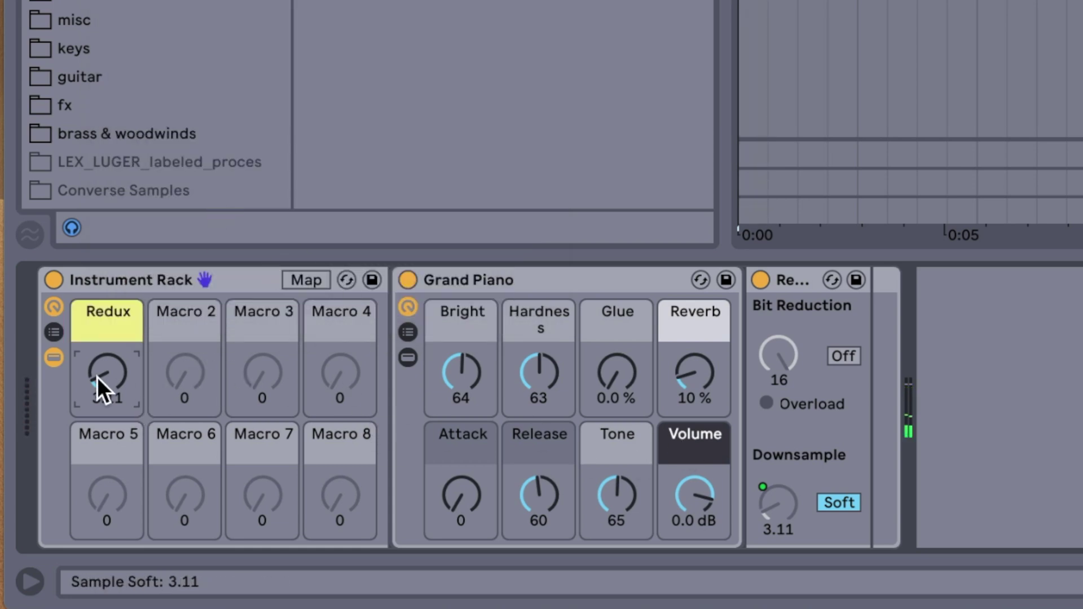
Limit the Redux macro's mapping to a maximum of 4.12 and set the macro to 1.64 during playback
{"action": "mouse_move", "coordinate": [97, 377]}
{"action": "left_mouse_down"}
{"action": "mouse_move", "coordinate": [97, 362]}
{"action": "mouse_move", "coordinate": [98, 375]}
{"action": "left_mouse_up"}
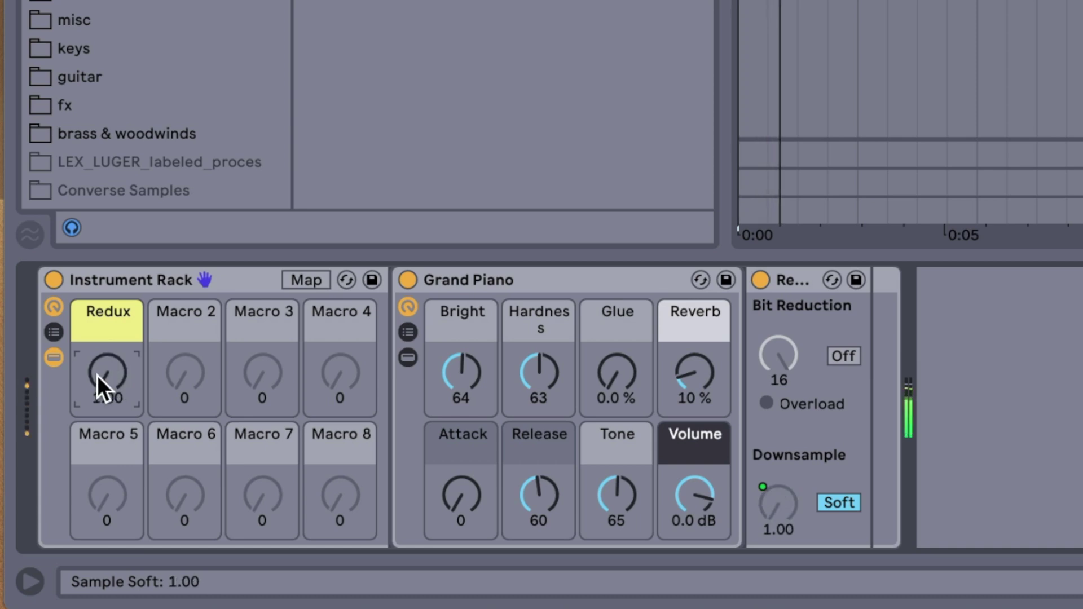
{"action": "left_click", "coordinate": [315, 284]}
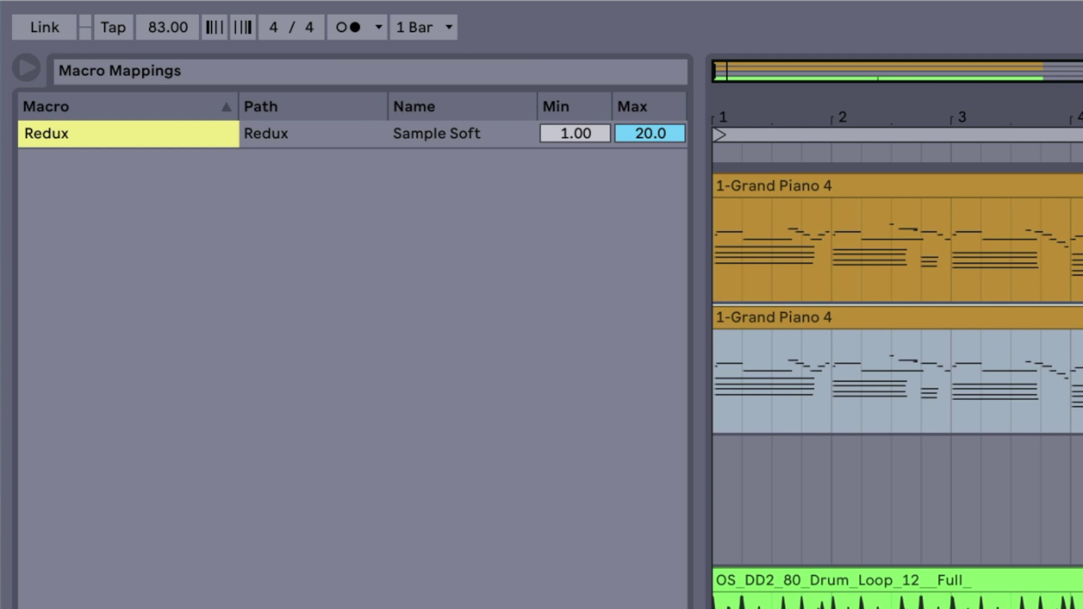
{"action": "left_click_drag", "start_coordinate": [669, 133], "coordinate": [668, 173]}
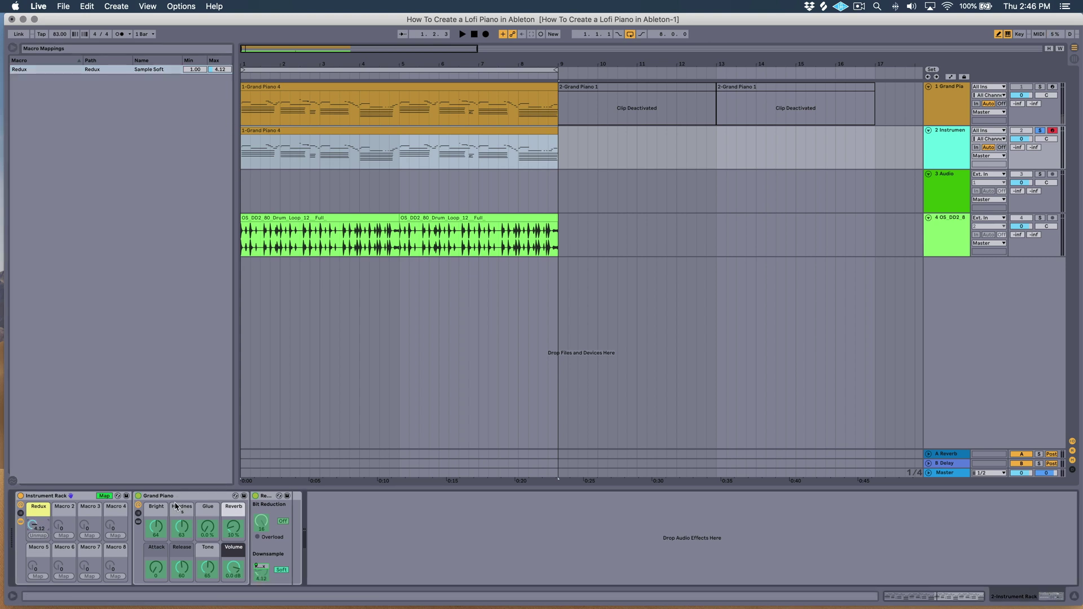
{"action": "left_click", "coordinate": [105, 496]}
{"action": "key", "text": "space"}
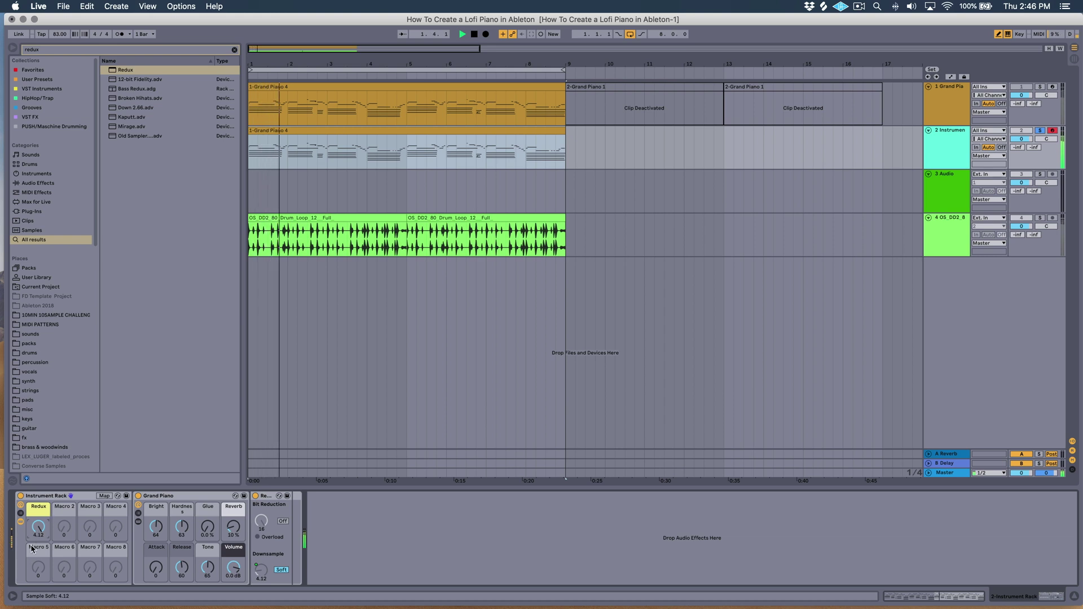
{"action": "left_click_drag", "start_coordinate": [47, 524], "coordinate": [35, 529]}
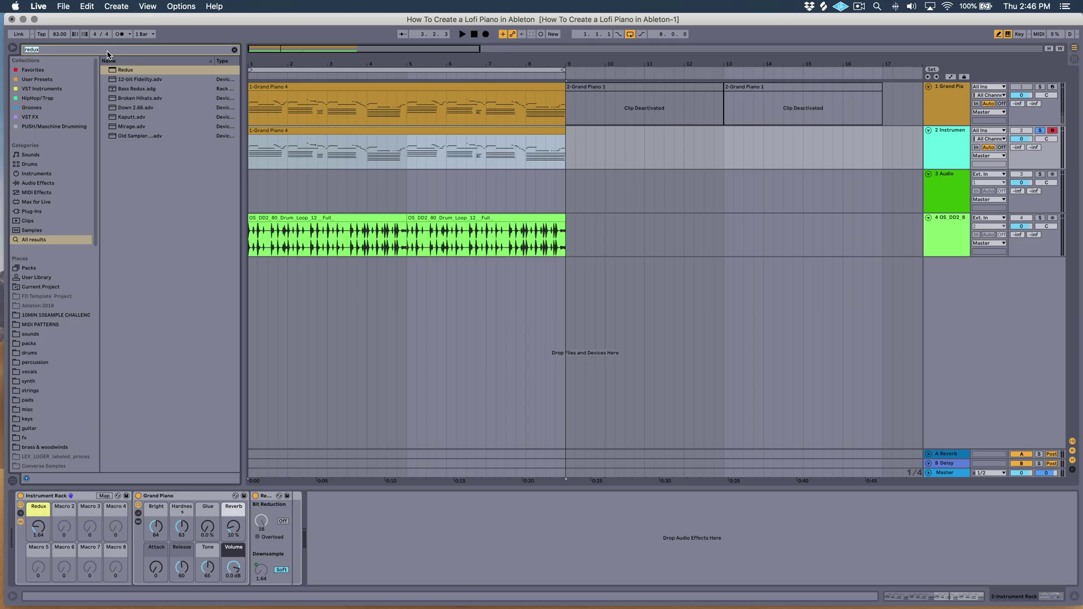
Search the browser for "freq" and add the Frequency Shifter after Redux inside the rack
{"action": "type", "text": "freq"}
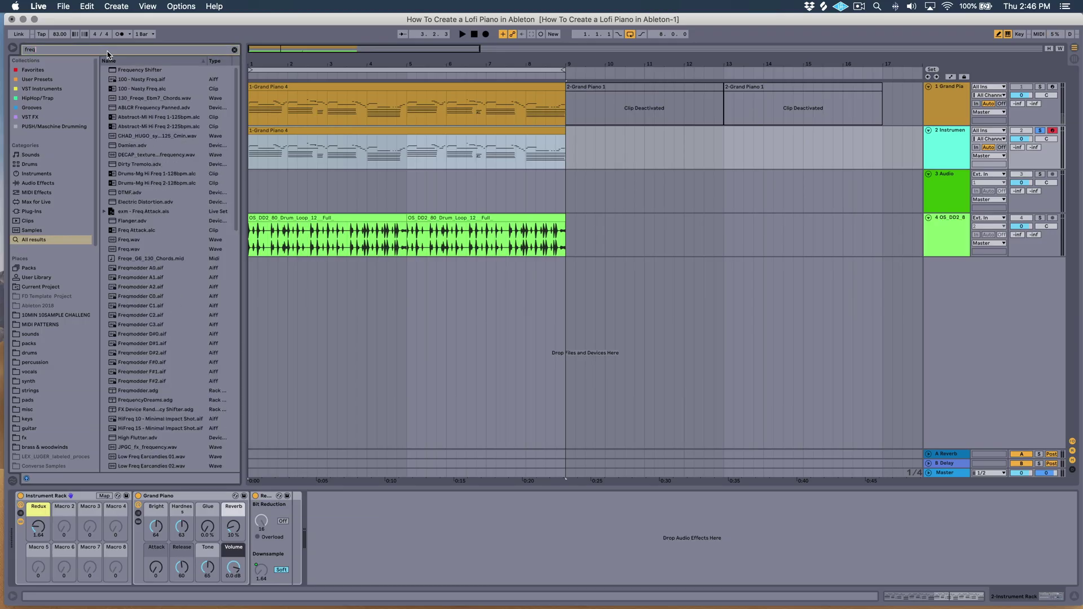
{"action": "left_click_drag", "start_coordinate": [120, 70], "coordinate": [292, 512]}
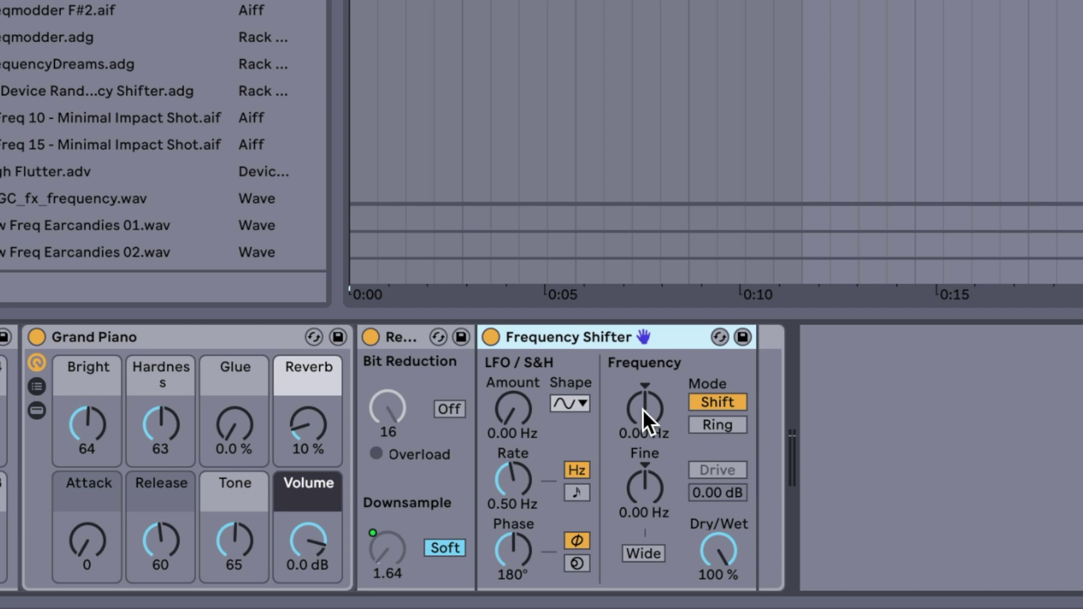
Try a Frequency Shifter frequency of -80 Hz during playback and reset it to the default
{"action": "left_click_drag", "start_coordinate": [642, 409], "coordinate": [642, 434]}
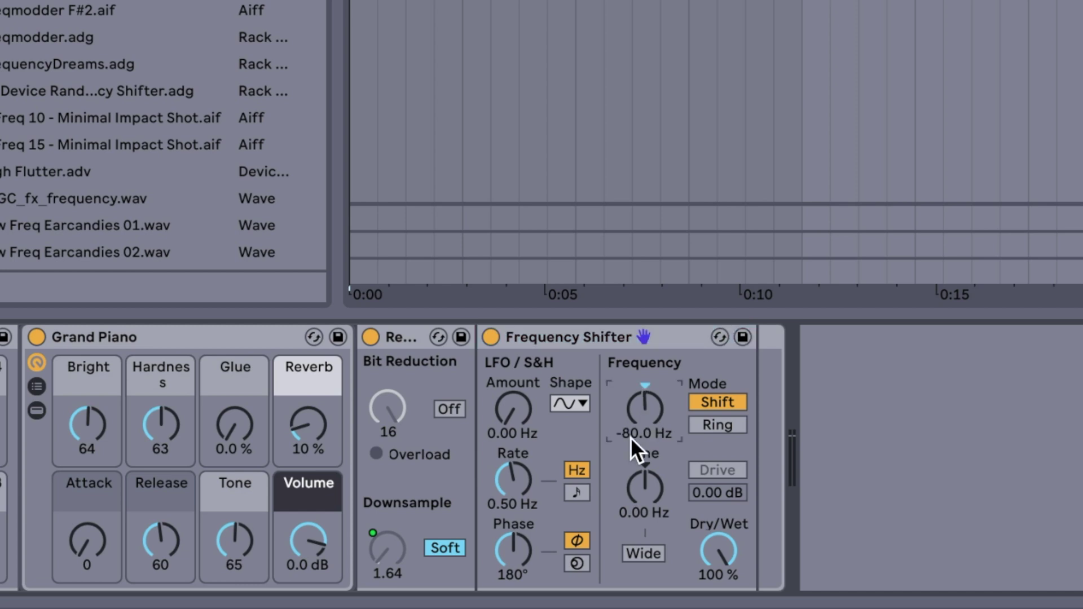
{"action": "key", "text": "space"}
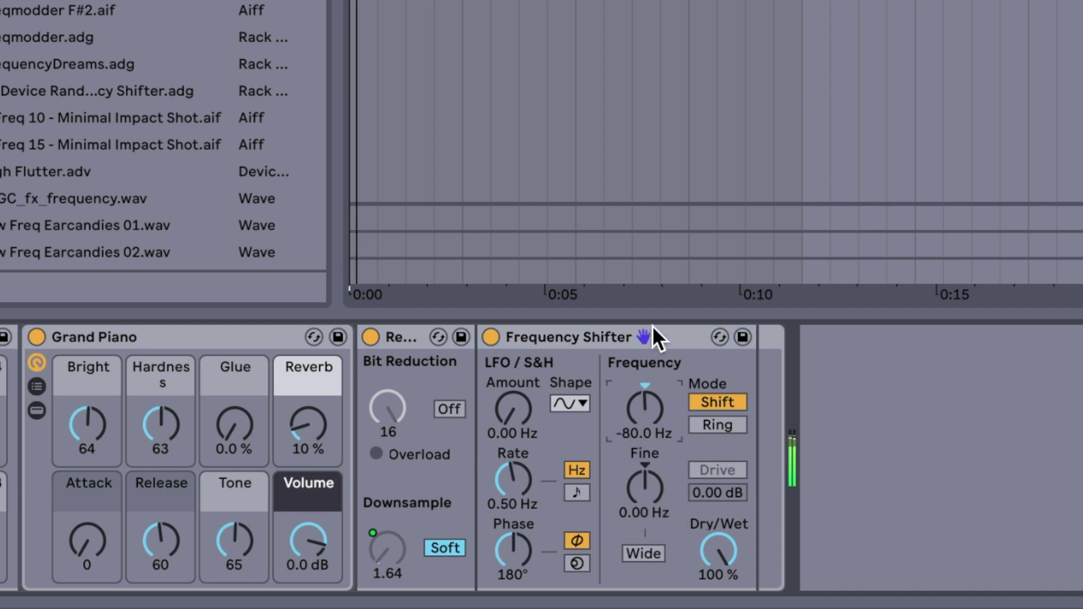
{"action": "double_click", "coordinate": [635, 412]}
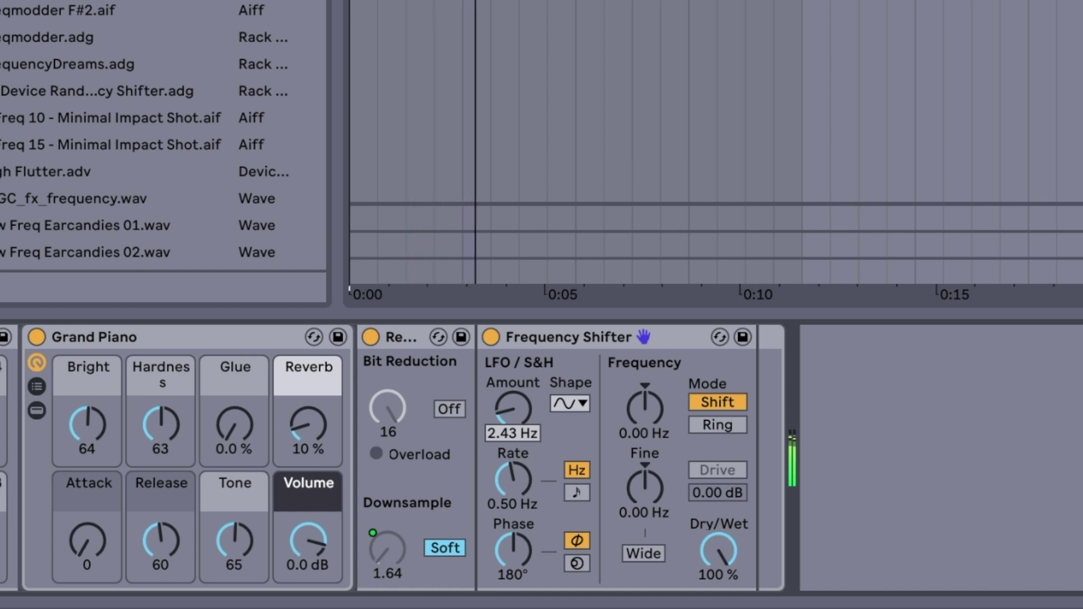
Set the Frequency Shifter's LFO rate to 0.18 Hz and its amount to 3.86 Hz while auditioning the piano
{"action": "key", "text": "space"}
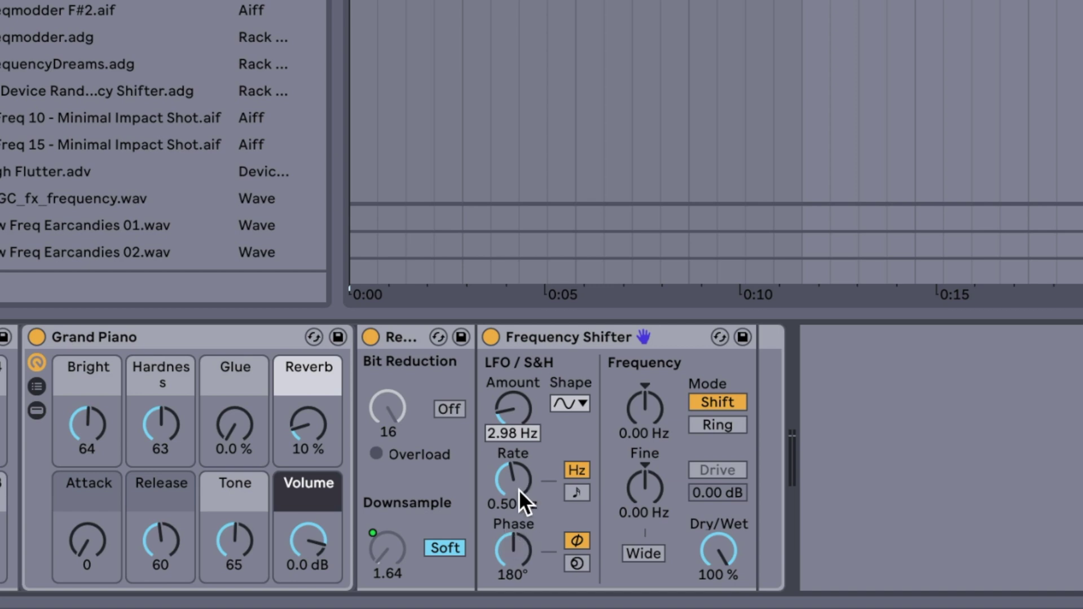
{"action": "left_click_drag", "start_coordinate": [519, 489], "coordinate": [504, 430]}
{"action": "key", "text": "space"}
{"action": "left_click_drag", "start_coordinate": [513, 480], "coordinate": [514, 504]}
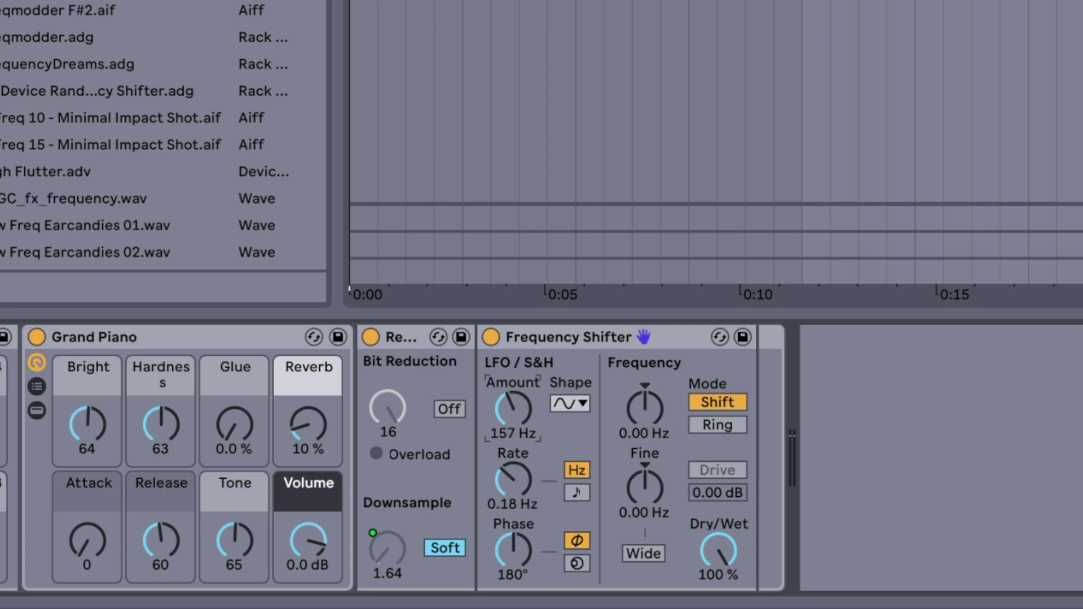
{"action": "key", "text": "space"}
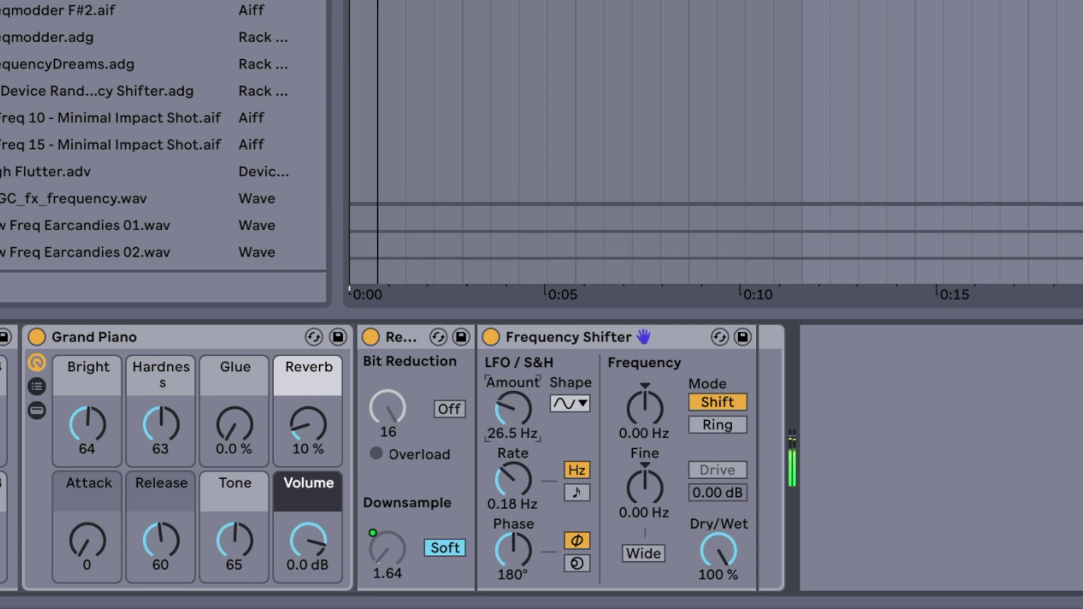
{"action": "mouse_move", "coordinate": [524, 415]}
{"action": "left_mouse_down"}
{"action": "mouse_move", "coordinate": [519, 431]}
{"action": "mouse_move", "coordinate": [520, 401]}
{"action": "left_mouse_up"}
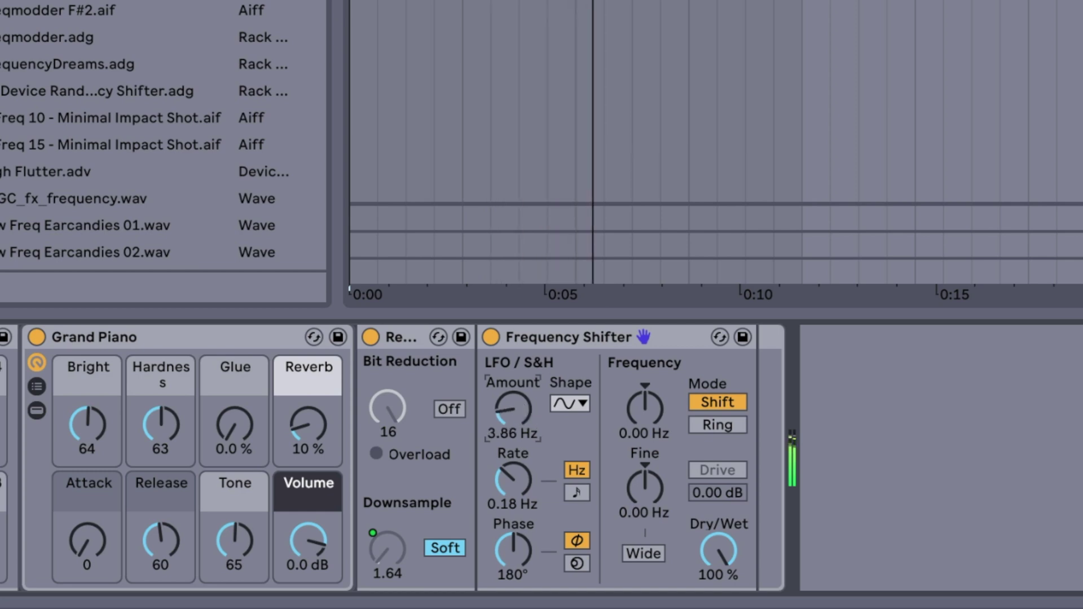
Map the Frequency Shifter's LFO amount to Macro 2, named Wobble and coloured periwinkle blue
{"action": "right_click", "coordinate": [519, 402]}
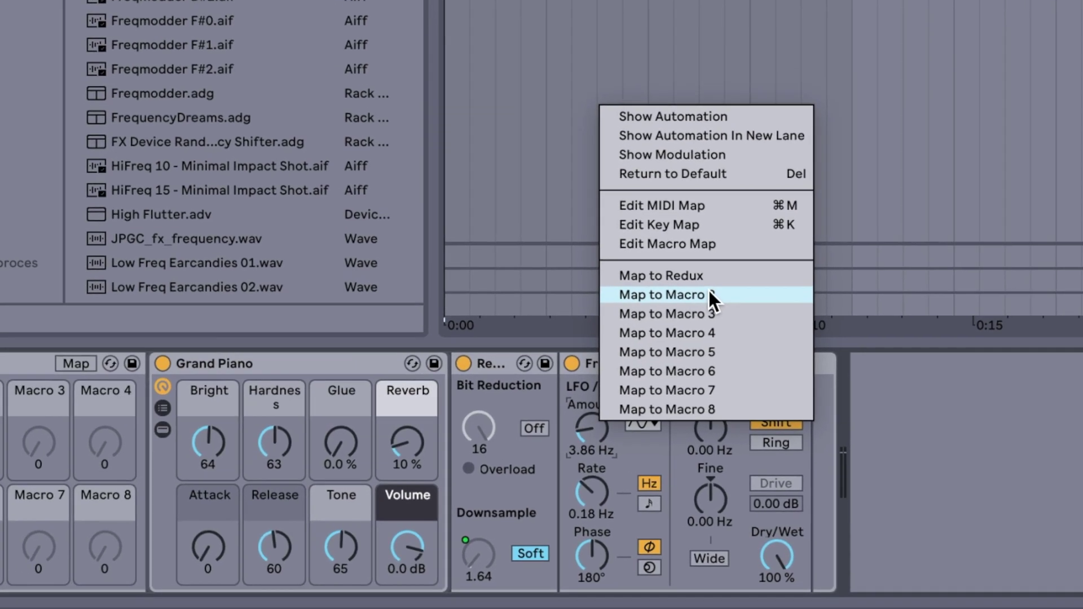
{"action": "left_click", "coordinate": [709, 294]}
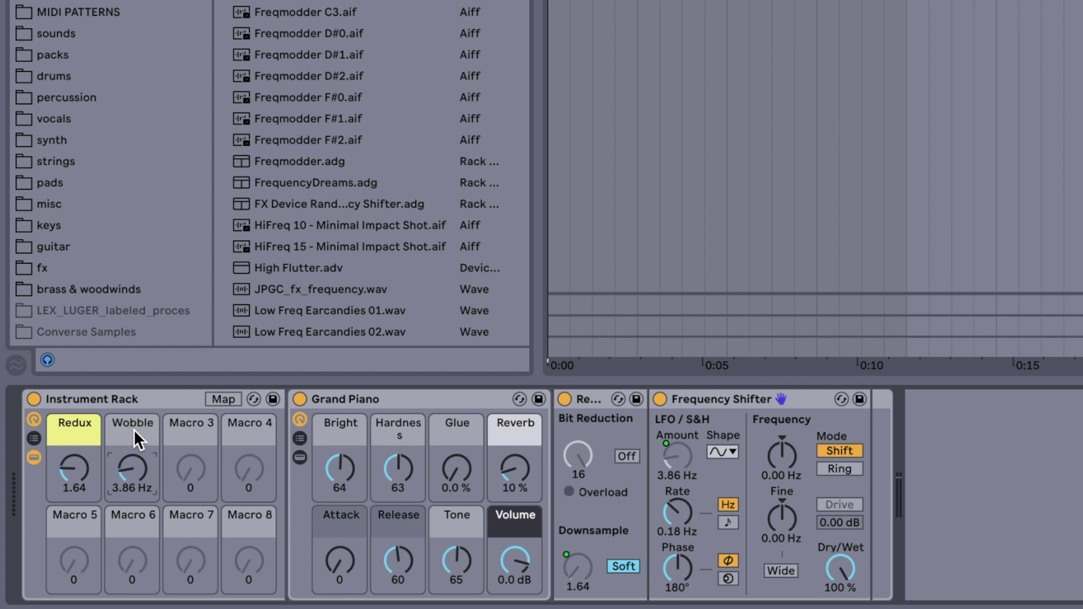
{"action": "right_click", "coordinate": [134, 429]}
{"action": "left_click", "coordinate": [347, 345]}
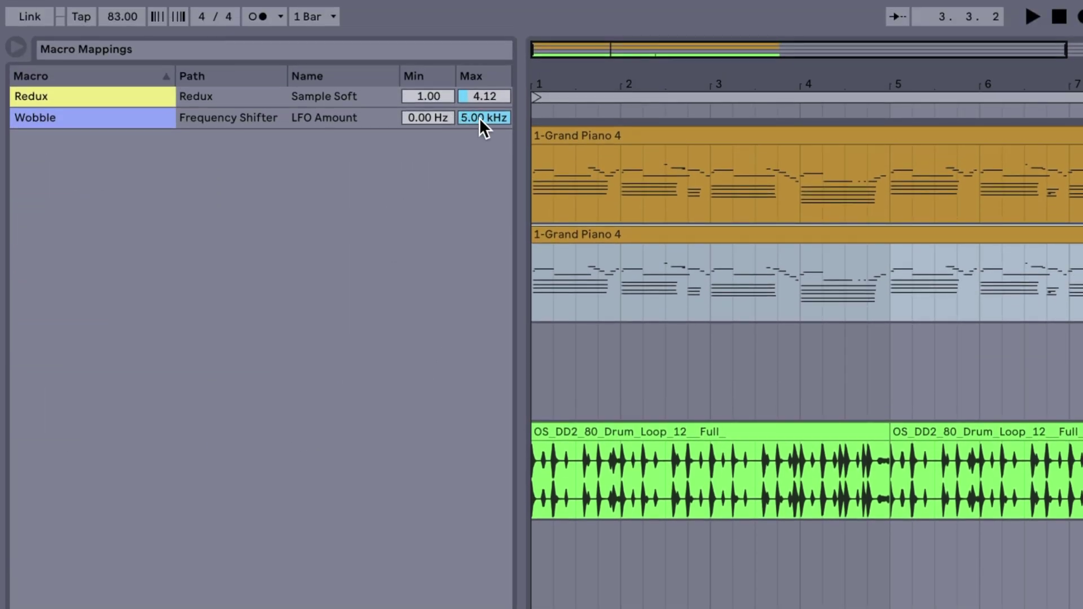
Limit the Wobble macro's mapping to a maximum of 90.9 Hz and leave mapping mode
{"action": "left_click_drag", "start_coordinate": [479, 117], "coordinate": [479, 169]}
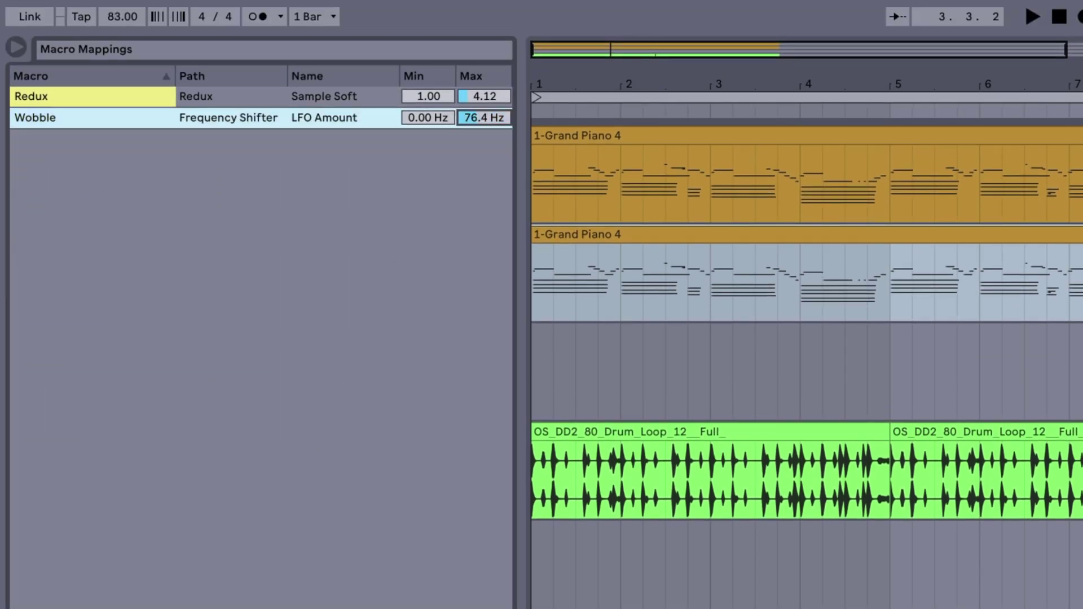
{"action": "left_click_drag", "start_coordinate": [484, 118], "coordinate": [485, 102]}
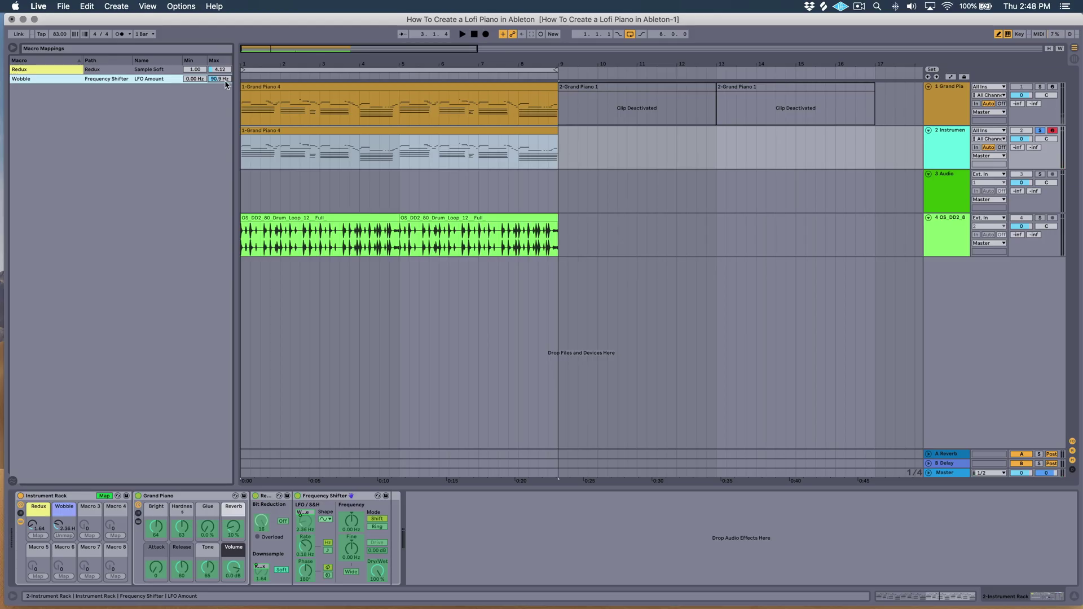
{"action": "key", "text": "super+m"}
Lower the Wobble macro to 1.19 Hz during playback
{"action": "key", "text": "space"}
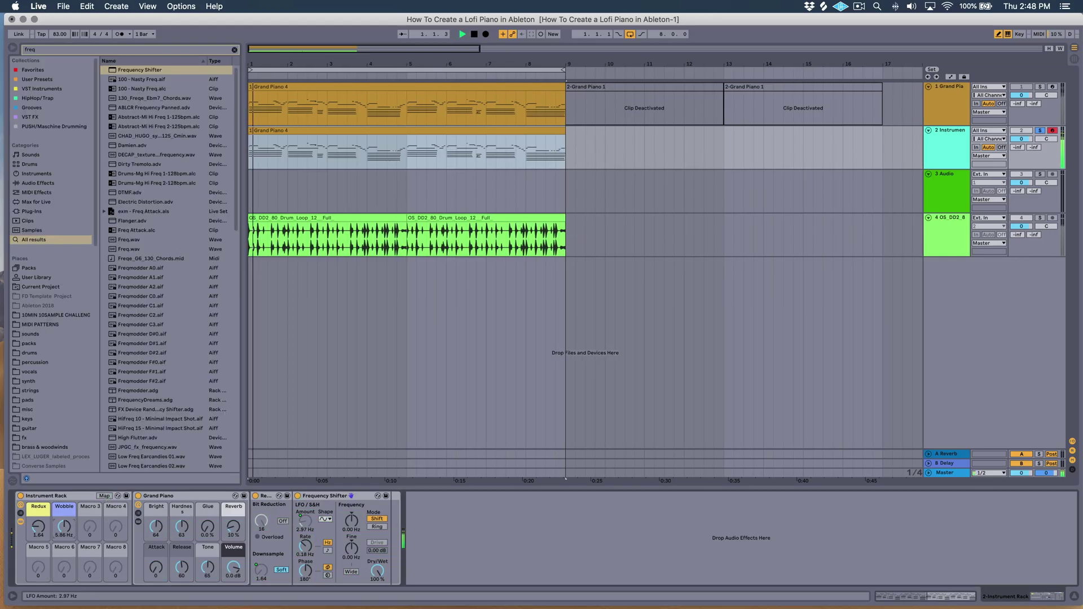
{"action": "left_click_drag", "start_coordinate": [63, 528], "coordinate": [64, 556]}
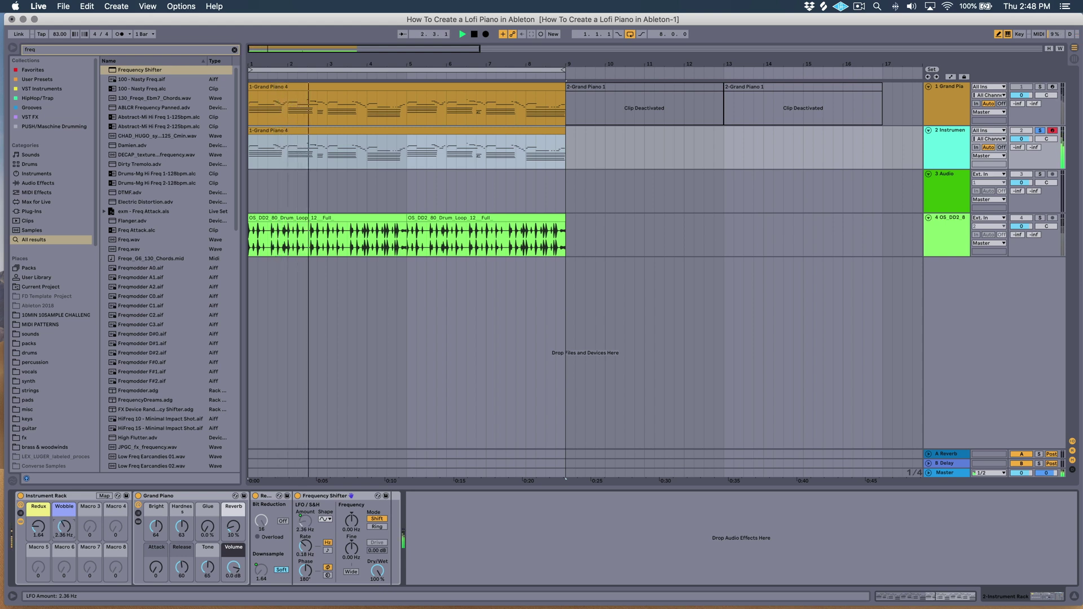
{"action": "left_click_drag", "start_coordinate": [65, 531], "coordinate": [65, 536]}
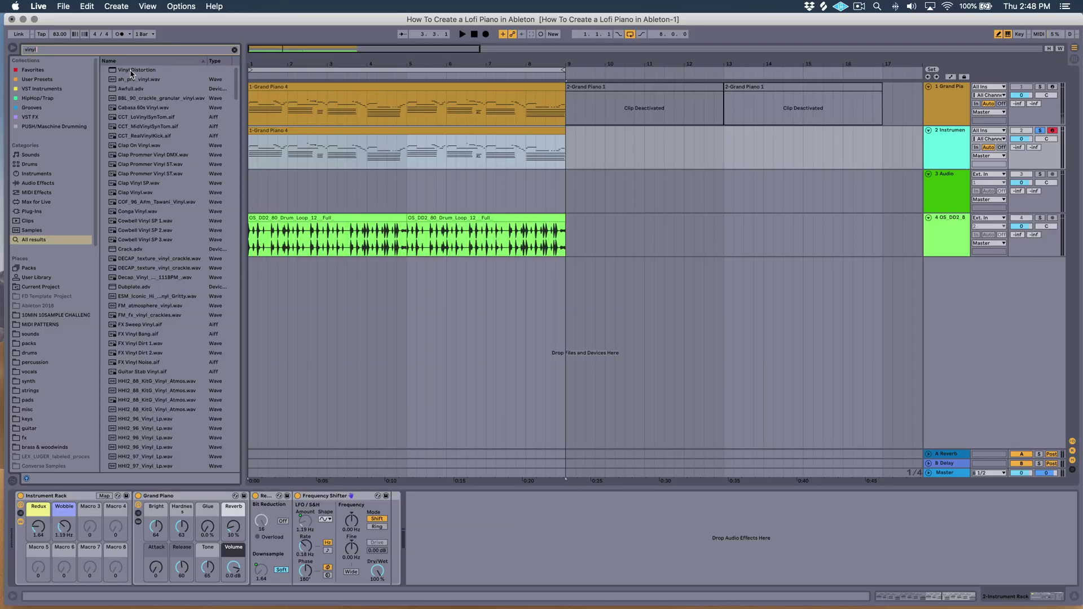
Add Vinyl Distortion after the Frequency Shifter and set its tracing model to a drive of 0.35 at 6.23 kHz
{"action": "left_click_drag", "start_coordinate": [131, 71], "coordinate": [470, 535]}
{"action": "left_click_drag", "start_coordinate": [404, 520], "coordinate": [389, 519]}
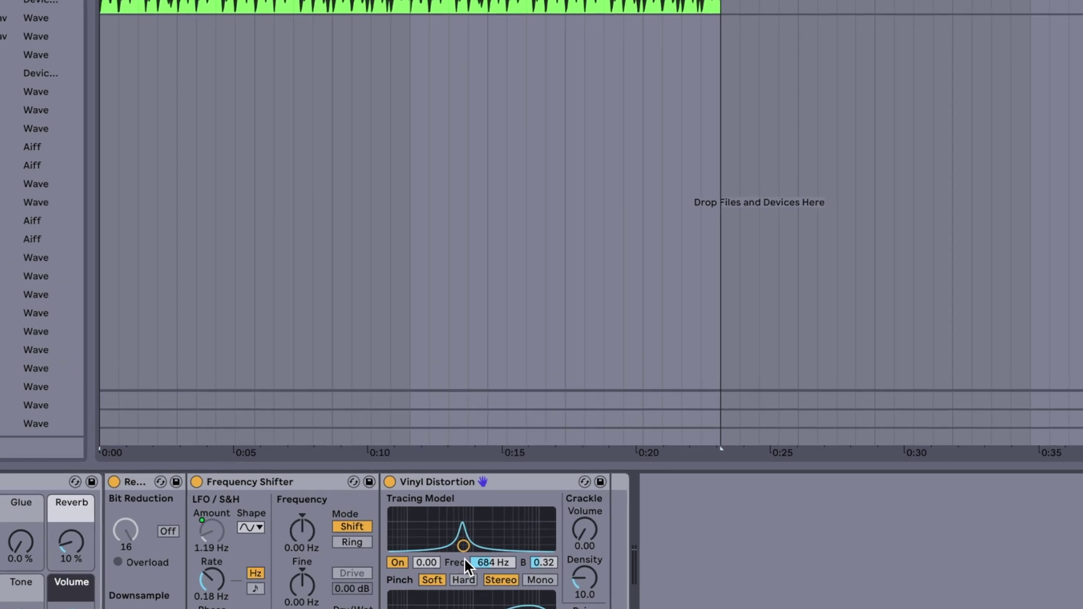
{"action": "left_click_drag", "start_coordinate": [466, 573], "coordinate": [465, 572]}
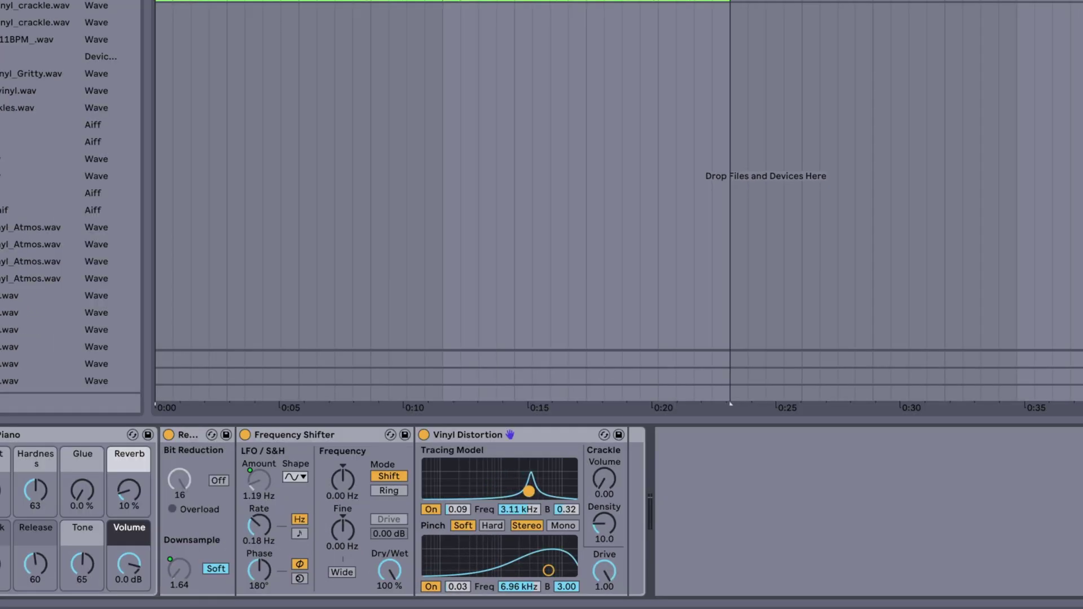
{"action": "key", "text": "space"}
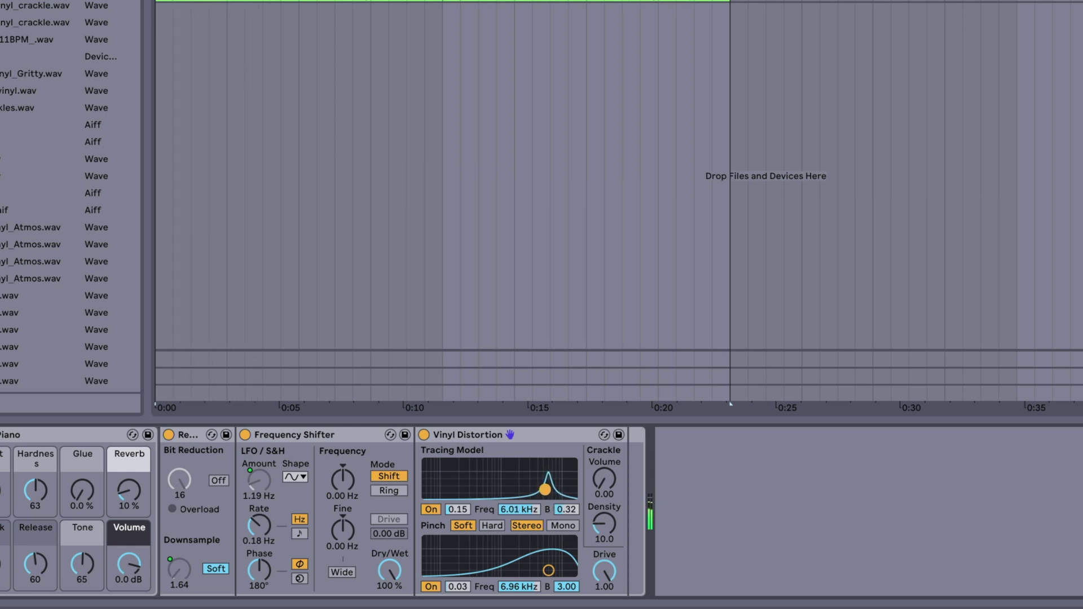
{"action": "key", "text": "space"}
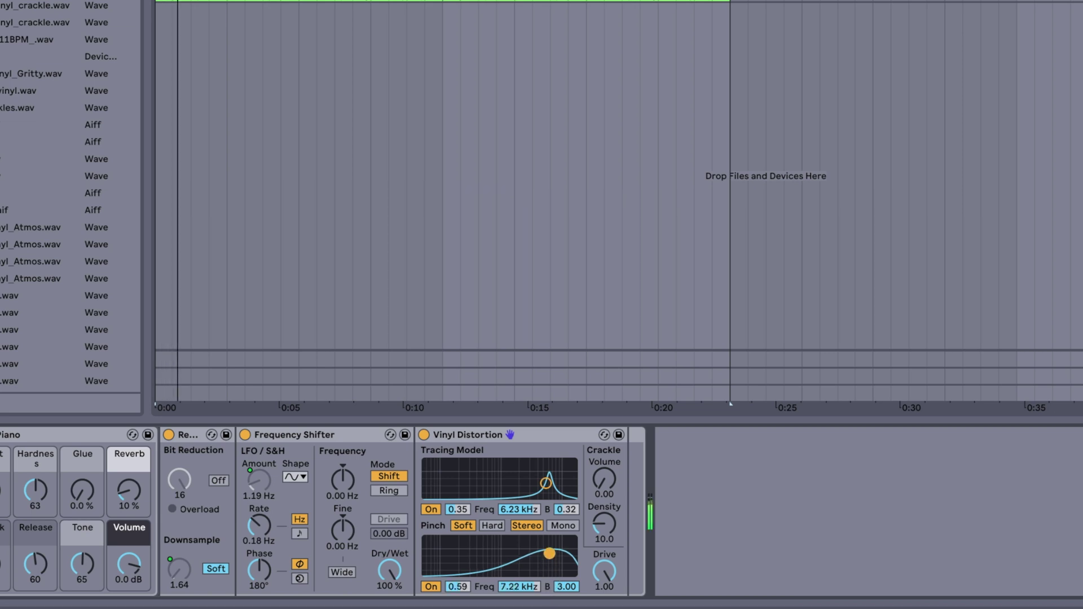
Set the Vinyl Distortion's pinch to a drive of 0.00 at 6.01 kHz and map that drive to Macro 3
{"action": "mouse_move", "coordinate": [549, 565]}
{"action": "left_mouse_down"}
{"action": "mouse_move", "coordinate": [539, 541]}
{"action": "mouse_move", "coordinate": [544, 572]}
{"action": "left_mouse_up"}
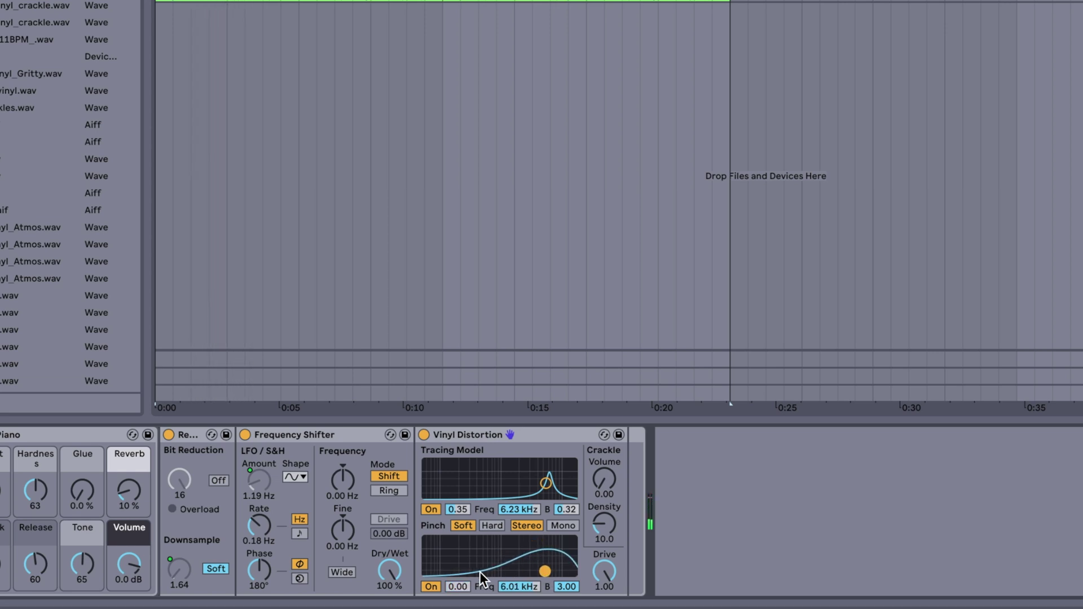
{"action": "right_click", "coordinate": [456, 587]}
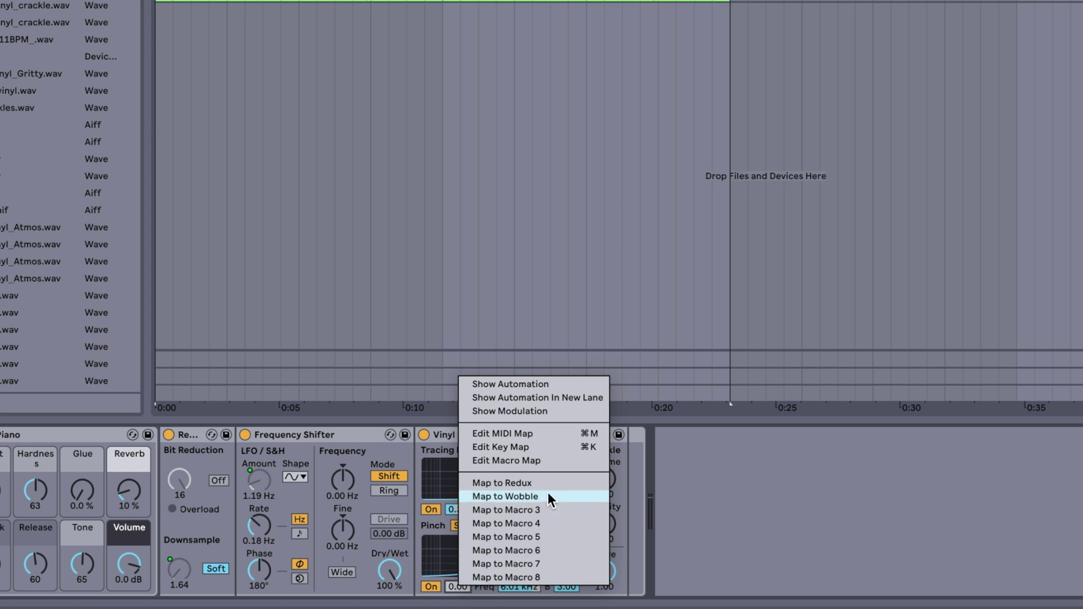
{"action": "left_click", "coordinate": [541, 509]}
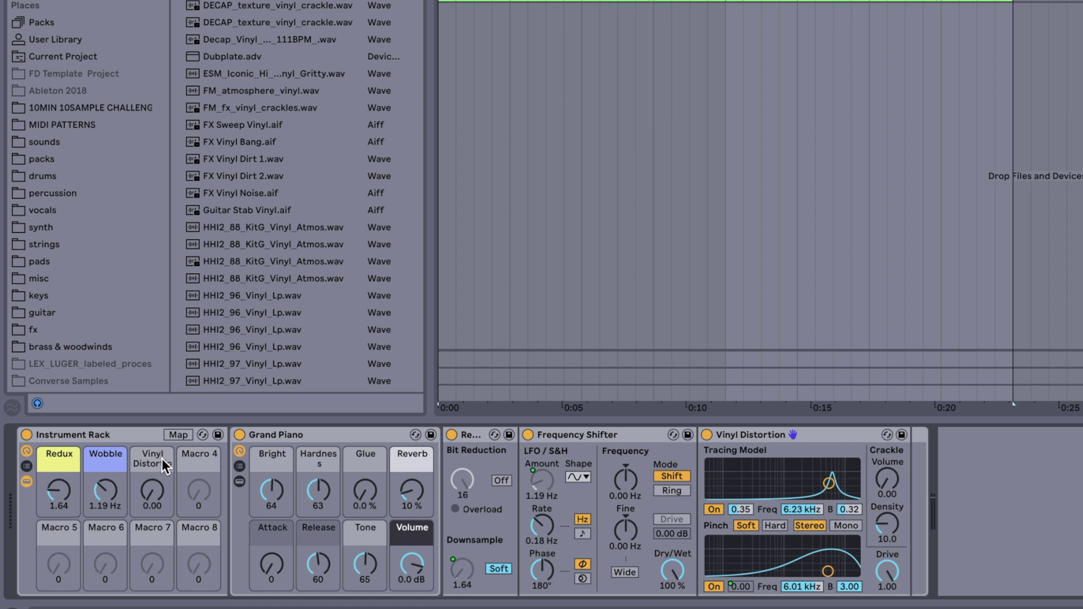
Name the third macro Vinyl Distortion and colour it turquoise
{"action": "right_click", "coordinate": [162, 459]}
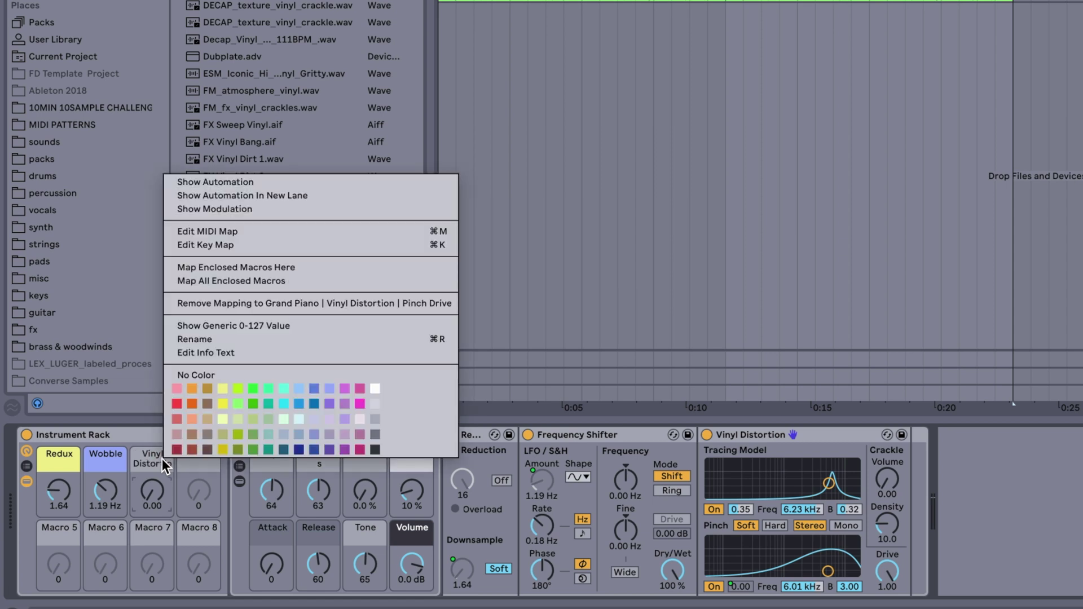
{"action": "left_click", "coordinate": [329, 388]}
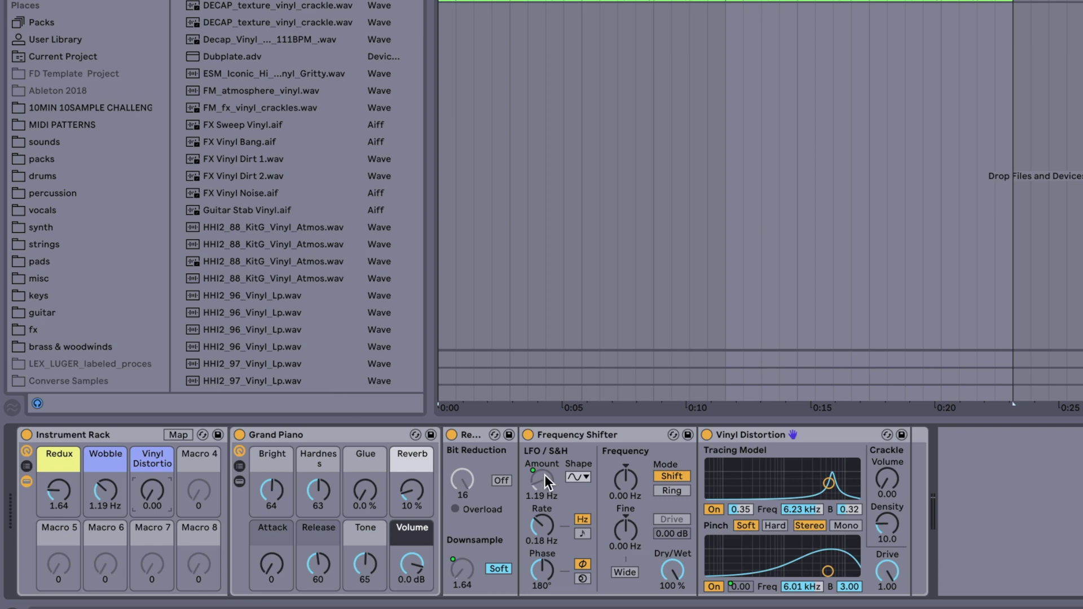
{"action": "right_click", "coordinate": [148, 458]}
{"action": "left_click", "coordinate": [270, 390]}
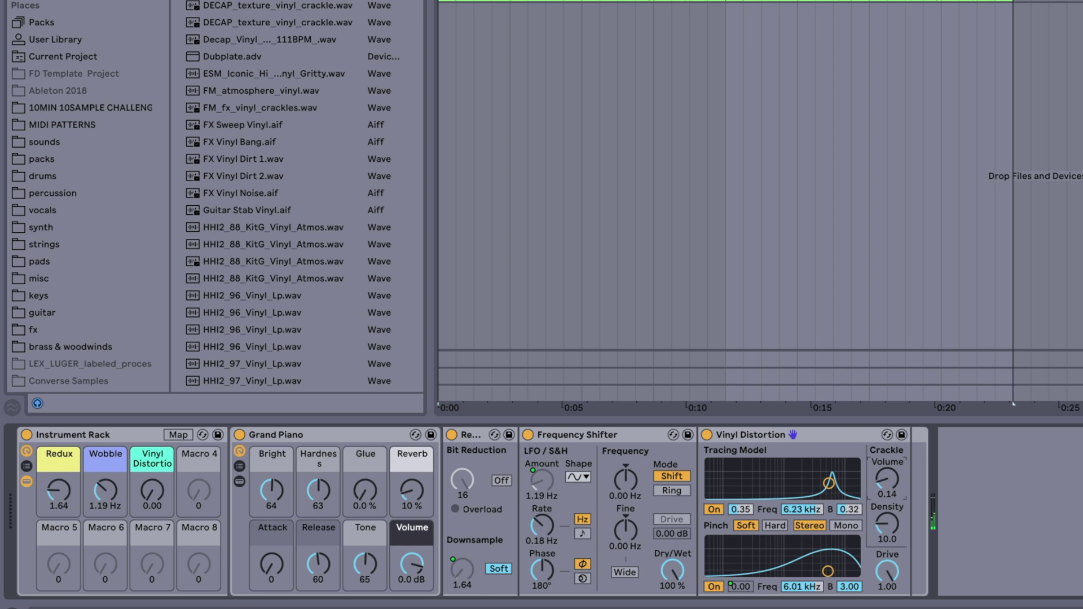
Map the Vinyl Distortion's crackle volume to Macro 4, coloured white and set to 0.24
{"action": "right_click", "coordinate": [898, 491]}
{"action": "left_click", "coordinate": [909, 428]}
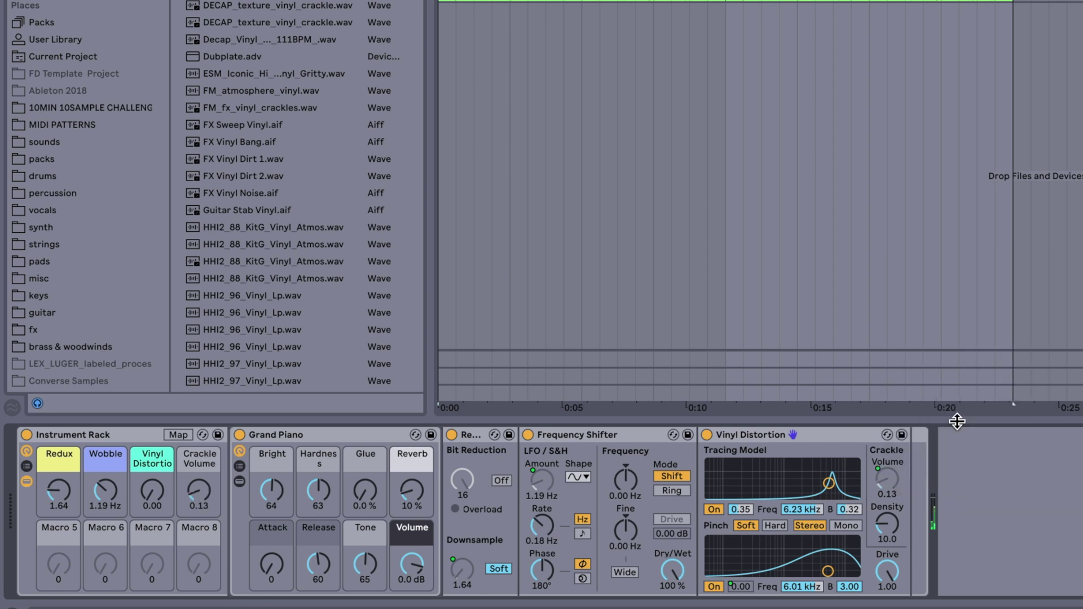
{"action": "right_click", "coordinate": [201, 465]}
{"action": "left_click", "coordinate": [413, 395]}
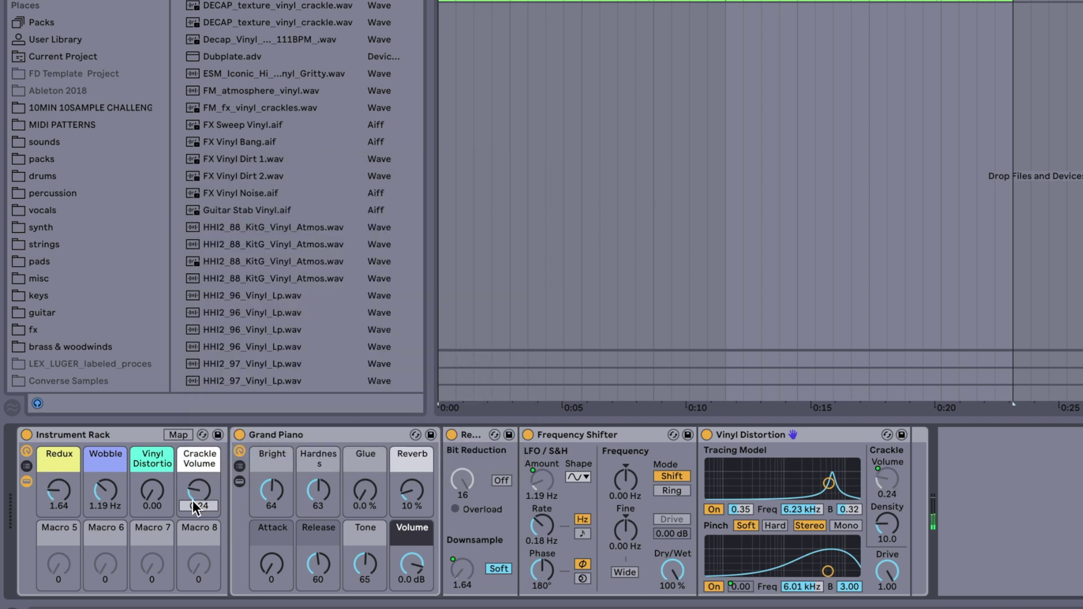
Audition the Vinyl Distortion macro during playback, return it to 0.00 and limit its mapping to a maximum of 0.66
{"action": "key", "text": "space"}
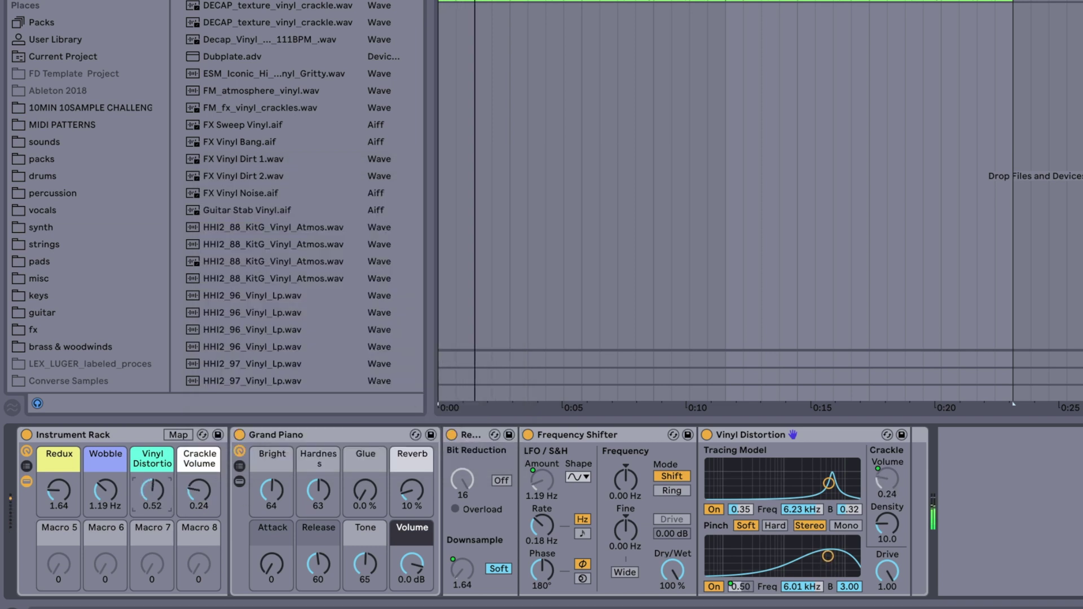
{"action": "left_click_drag", "start_coordinate": [155, 492], "coordinate": [155, 542]}
{"action": "left_click", "coordinate": [178, 435]}
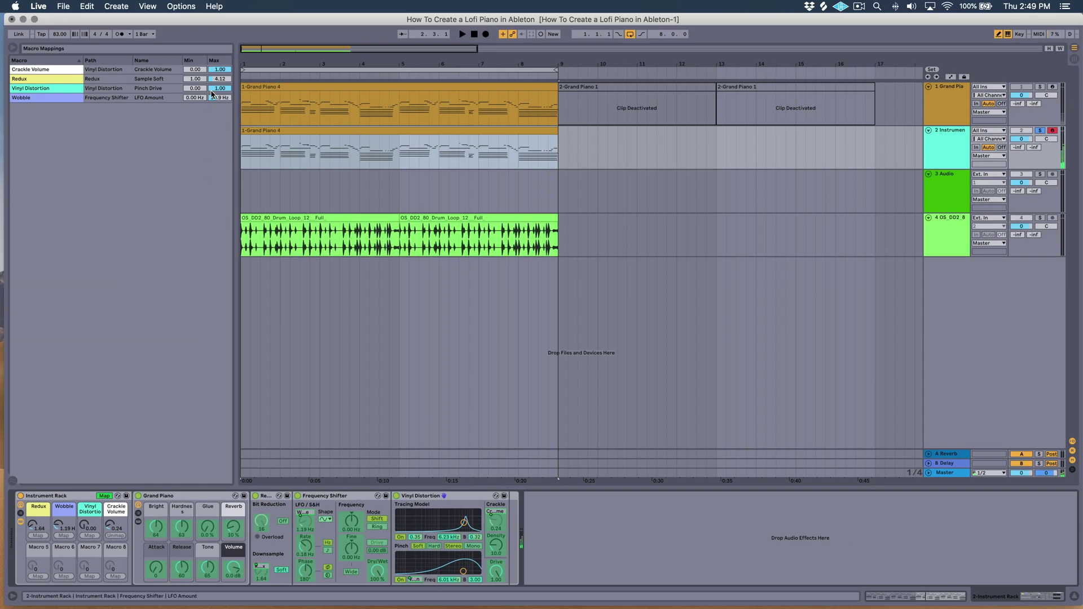
{"action": "left_click_drag", "start_coordinate": [212, 90], "coordinate": [212, 92]}
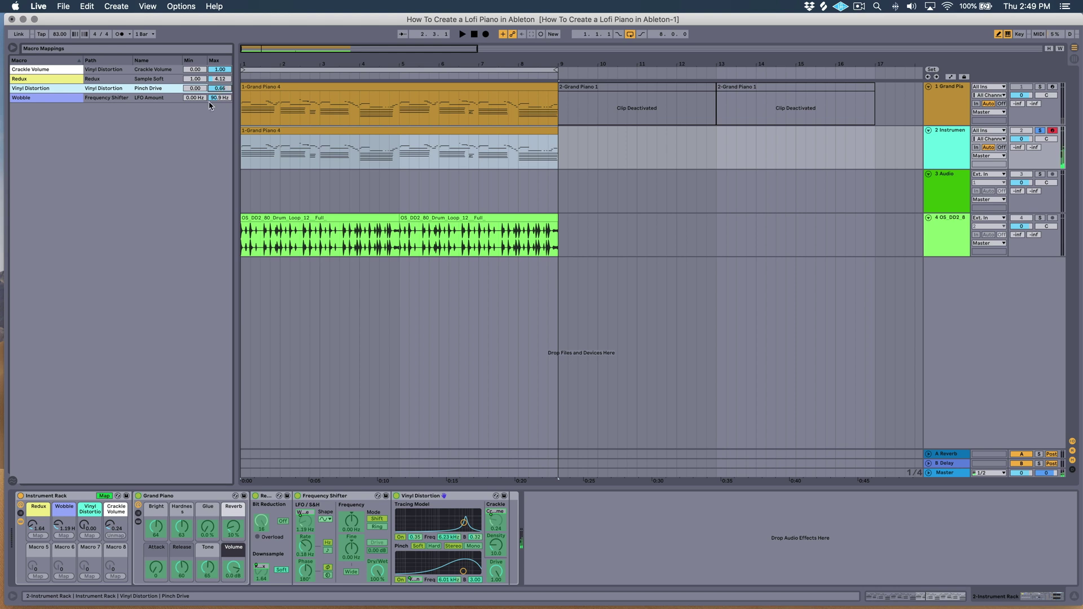
Leave mapping mode and set the Vinyl Distortion macro to 0.15 and the Wobble macro to 0.03 Hz during playback
{"action": "key", "text": "space"}
{"action": "left_click", "coordinate": [105, 496]}
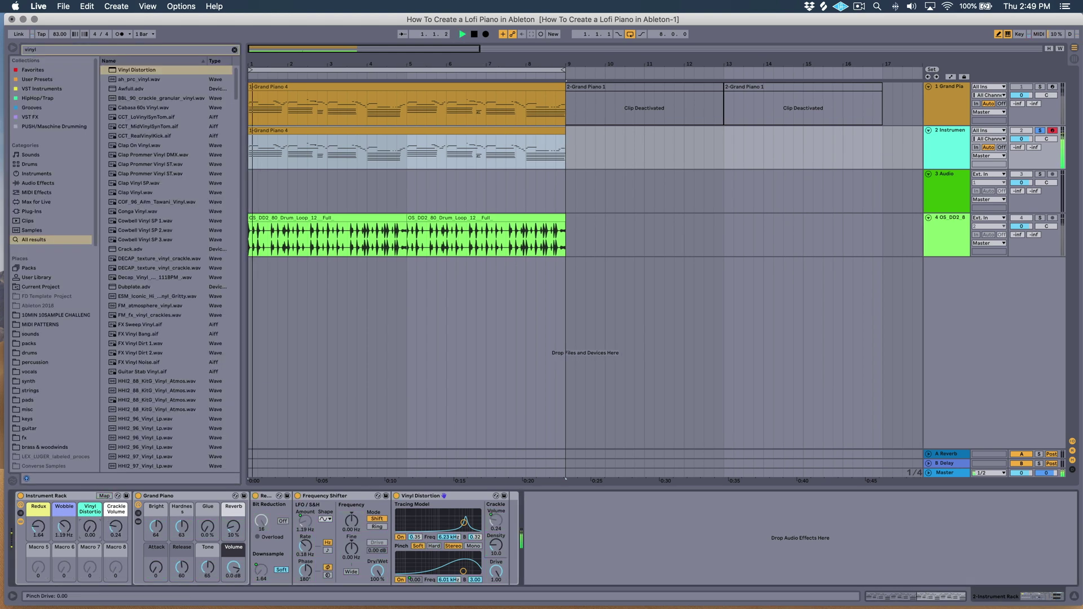
{"action": "left_click_drag", "start_coordinate": [410, 579], "coordinate": [410, 604]}
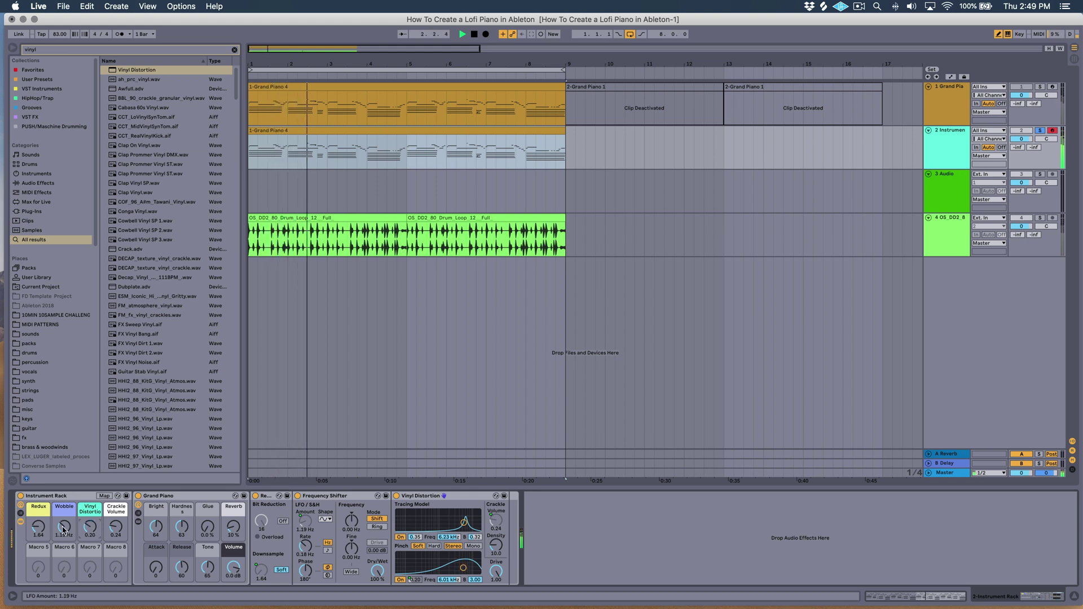
{"action": "left_click_drag", "start_coordinate": [306, 520], "coordinate": [305, 550]}
{"action": "left_click_drag", "start_coordinate": [410, 579], "coordinate": [411, 590]}
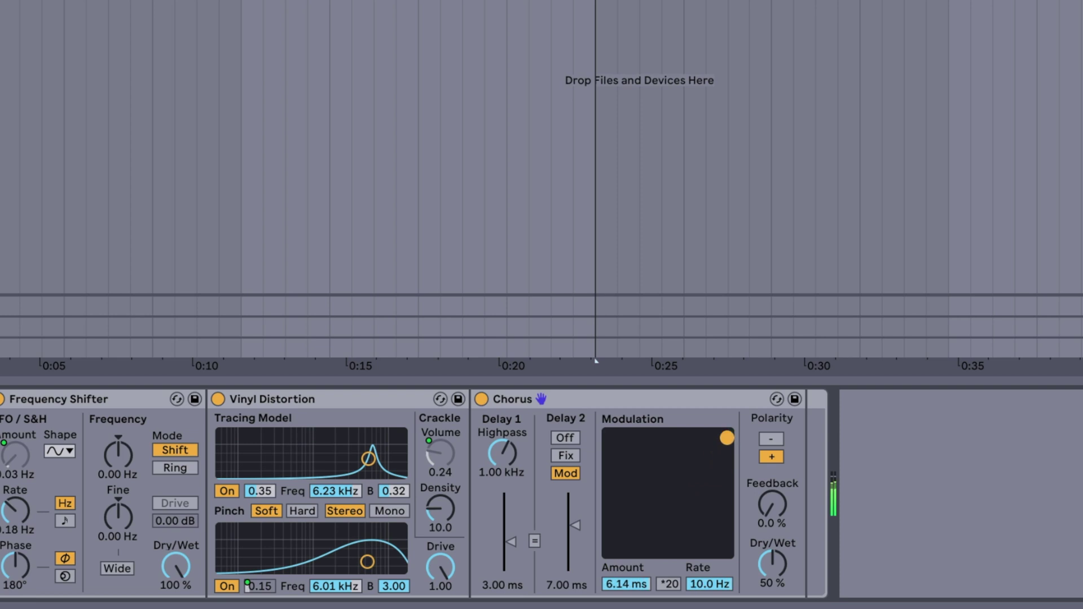
Set the Chorus delays to 1.08 ms and 2.56 ms and its modulation to 0.45 ms at 0.91 Hz
{"action": "left_click_drag", "start_coordinate": [726, 438], "coordinate": [726, 438]}
{"action": "left_click_drag", "start_coordinate": [511, 542], "coordinate": [503, 550]}
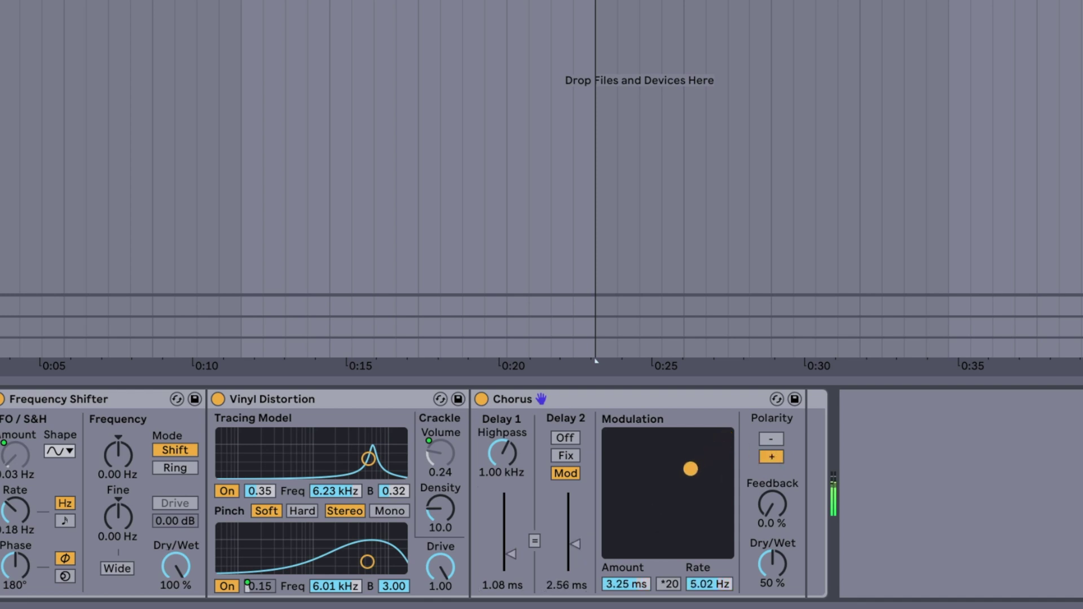
{"action": "left_click_drag", "start_coordinate": [673, 503], "coordinate": [651, 527]}
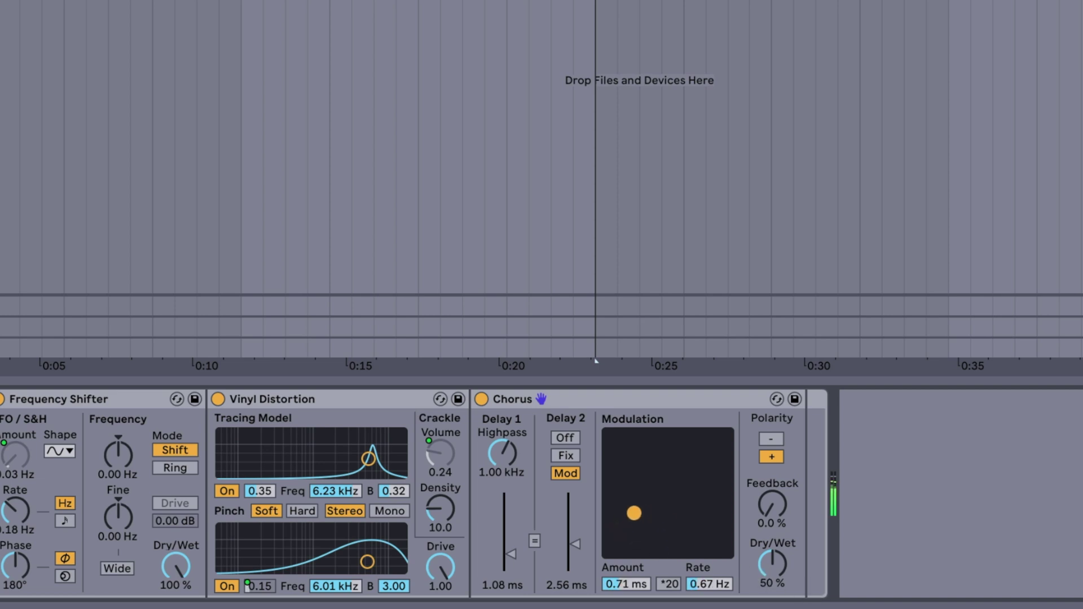
Map the Chorus Dry/Wet to Macro 5, colour that macro green and set it to 57 %
{"action": "right_click", "coordinate": [774, 561]}
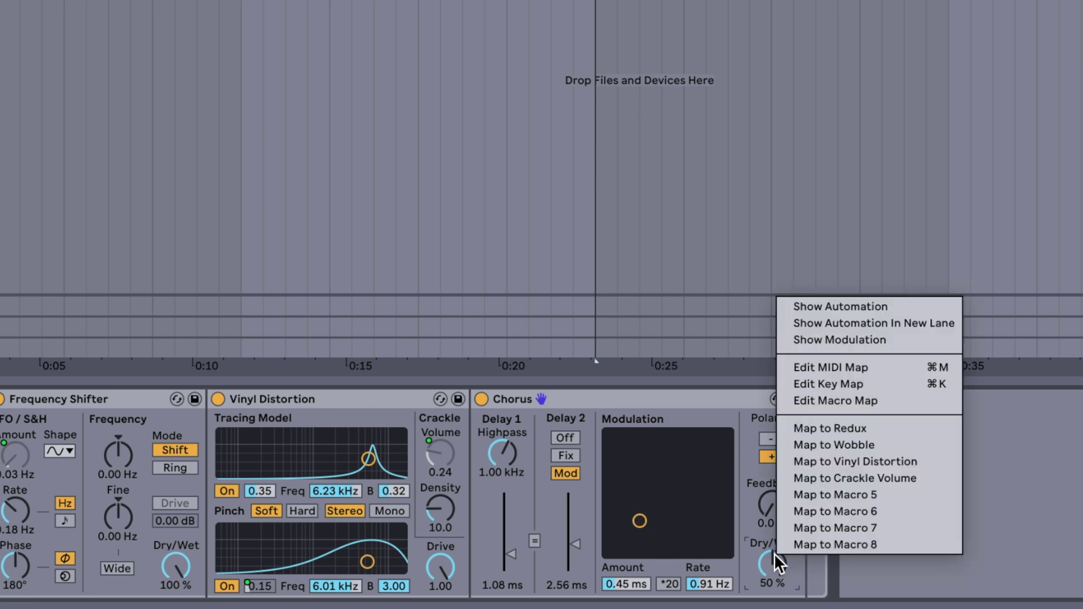
{"action": "left_click", "coordinate": [882, 495]}
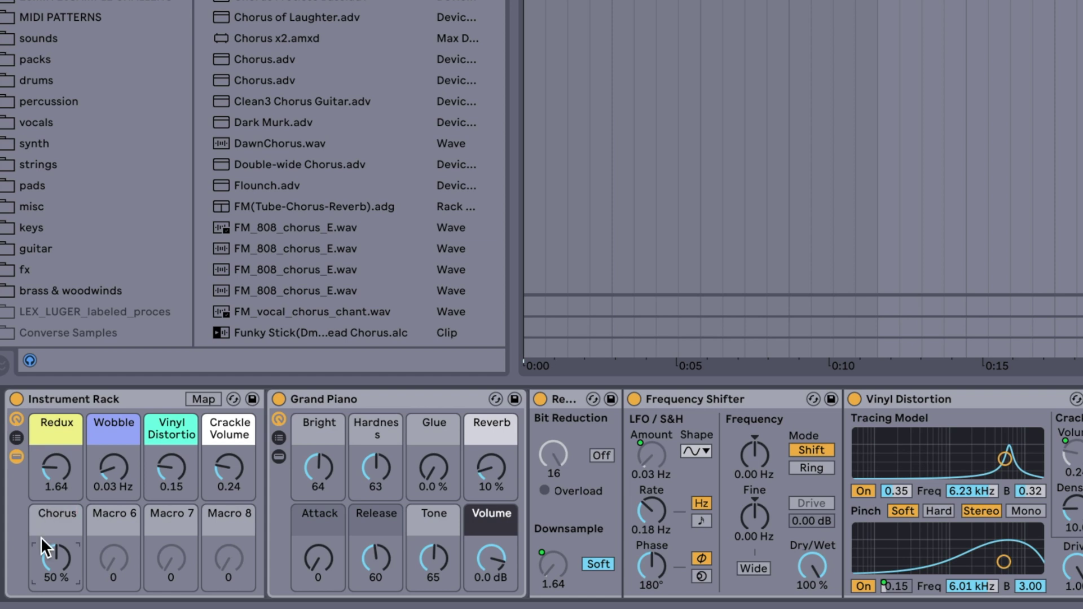
{"action": "right_click", "coordinate": [49, 523]}
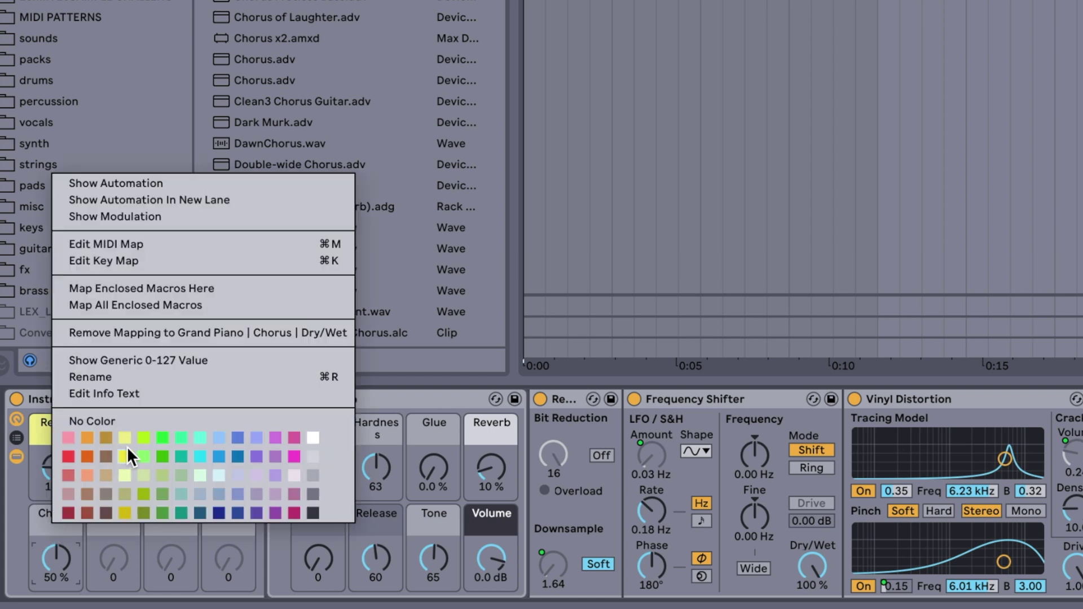
{"action": "left_click", "coordinate": [139, 497]}
{"action": "mouse_move", "coordinate": [53, 567]}
{"action": "left_mouse_down"}
{"action": "mouse_move", "coordinate": [53, 527]}
{"action": "mouse_move", "coordinate": [53, 561]}
{"action": "left_mouse_up"}
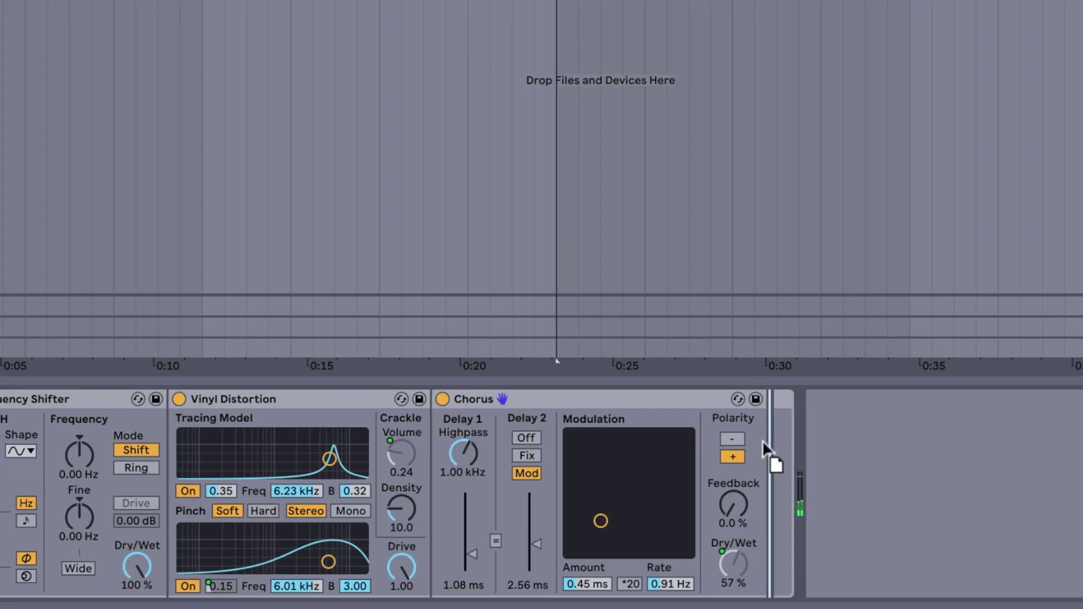
Add a Reverb after the Chorus, enable its low cut and set the input filter to 5.65 kHz with a width of 6.17
{"action": "left_click_drag", "start_coordinate": [763, 444], "coordinate": [762, 446]}
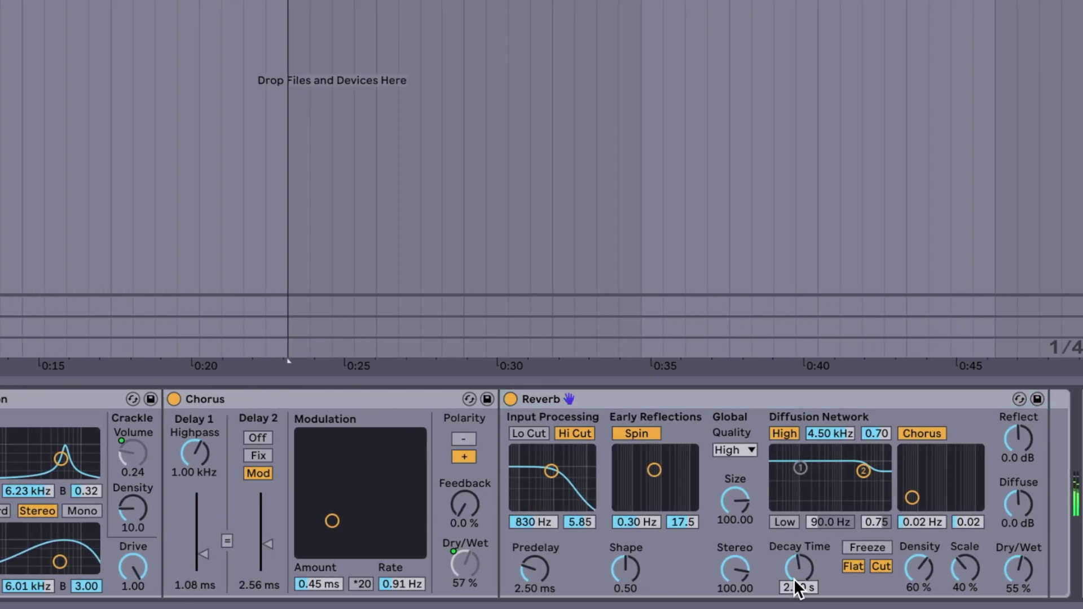
{"action": "left_click", "coordinate": [531, 434]}
{"action": "left_click_drag", "start_coordinate": [551, 470], "coordinate": [582, 469]}
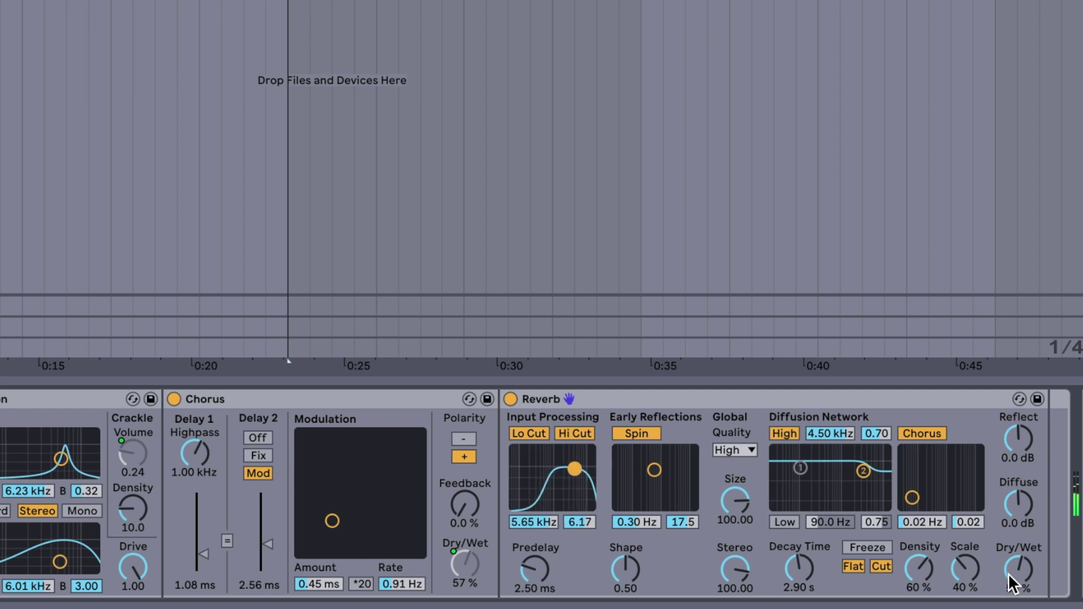
Map the Reverb device's Dry/Wet to Macro 6, rename the macro Reverb and colour it light blue
{"action": "right_click", "coordinate": [1011, 582]}
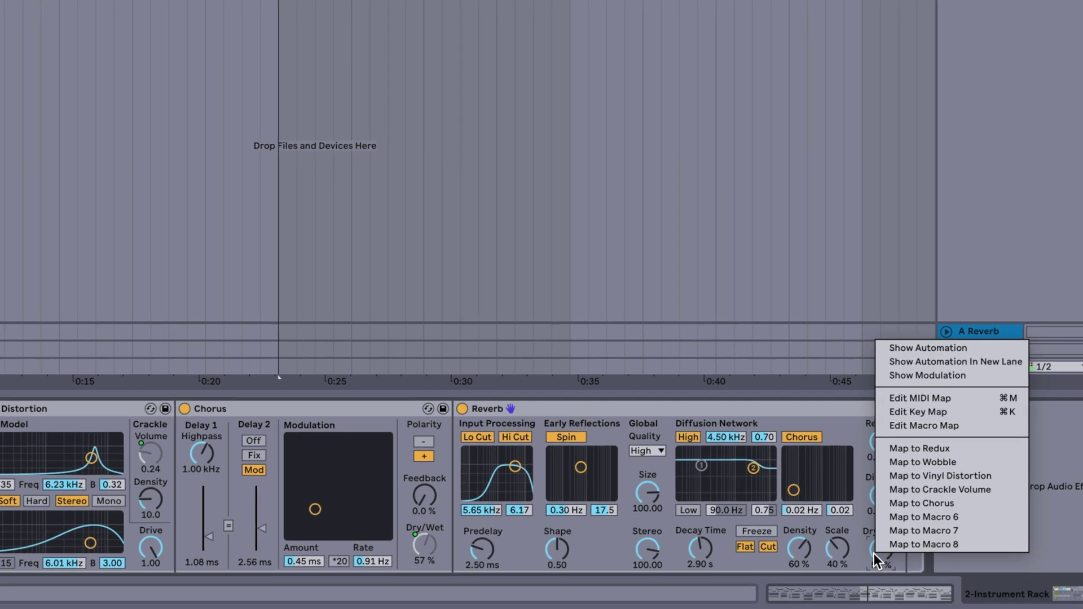
{"action": "left_click", "coordinate": [958, 515]}
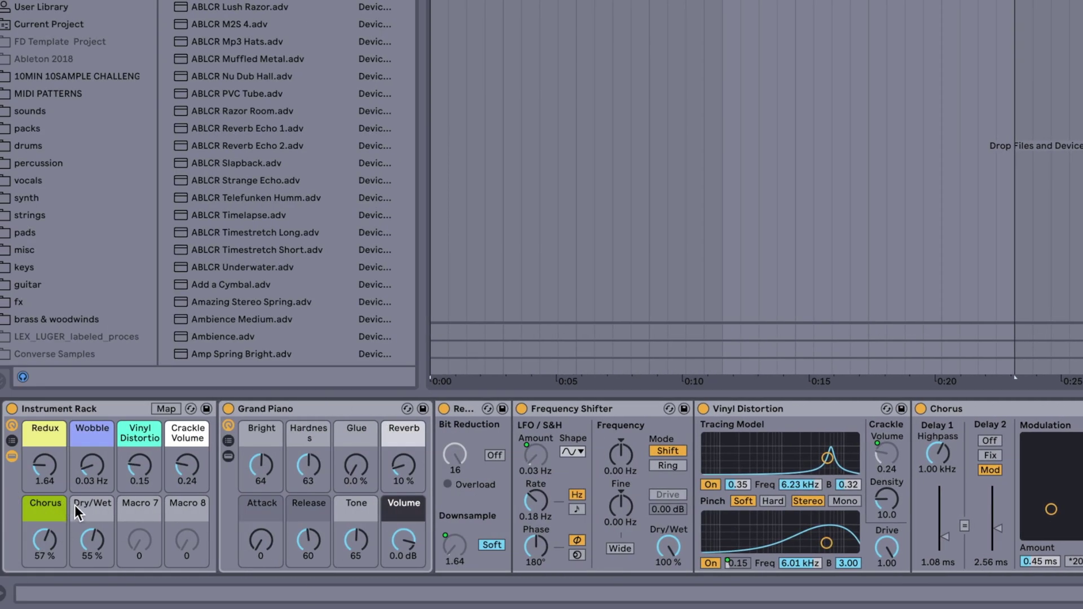
{"action": "key", "text": "ctrl+r"}
{"action": "type", "text": "Revwefr"}
{"action": "type", "text": "\\"}
{"action": "type", "text": "rb"}
{"action": "key", "text": "Return"}
{"action": "right_click", "coordinate": [77, 507]}
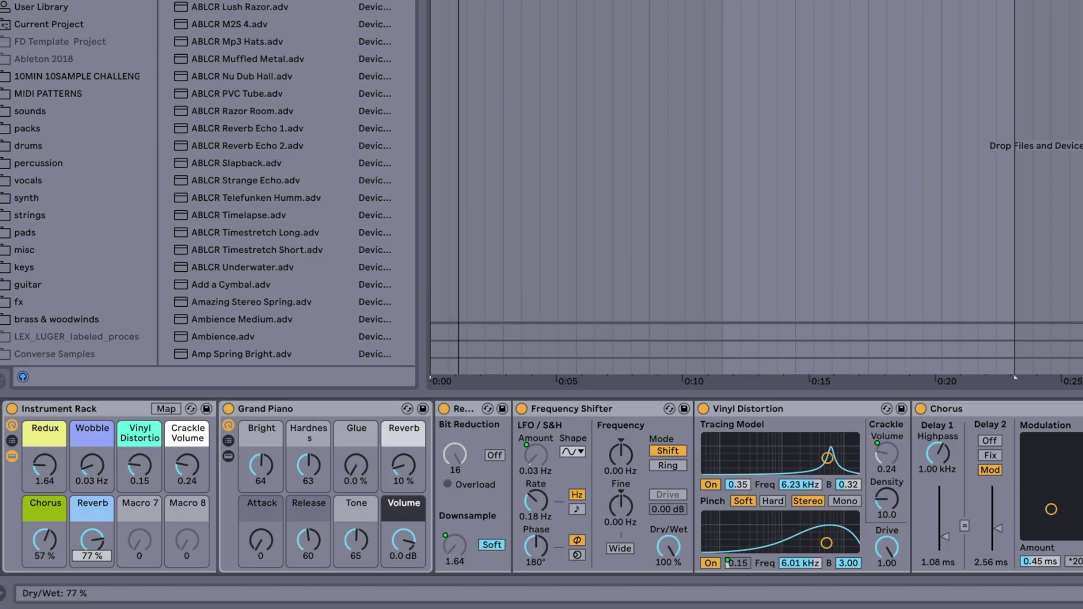
Balance the rack macros during playback: Wobble 0.08 Hz, Vinyl Distortion 0.08, Crackle Volume 0.06, Chorus 12 % and Reverb 13 %
{"action": "left_click_drag", "start_coordinate": [92, 540], "coordinate": [92, 571]}
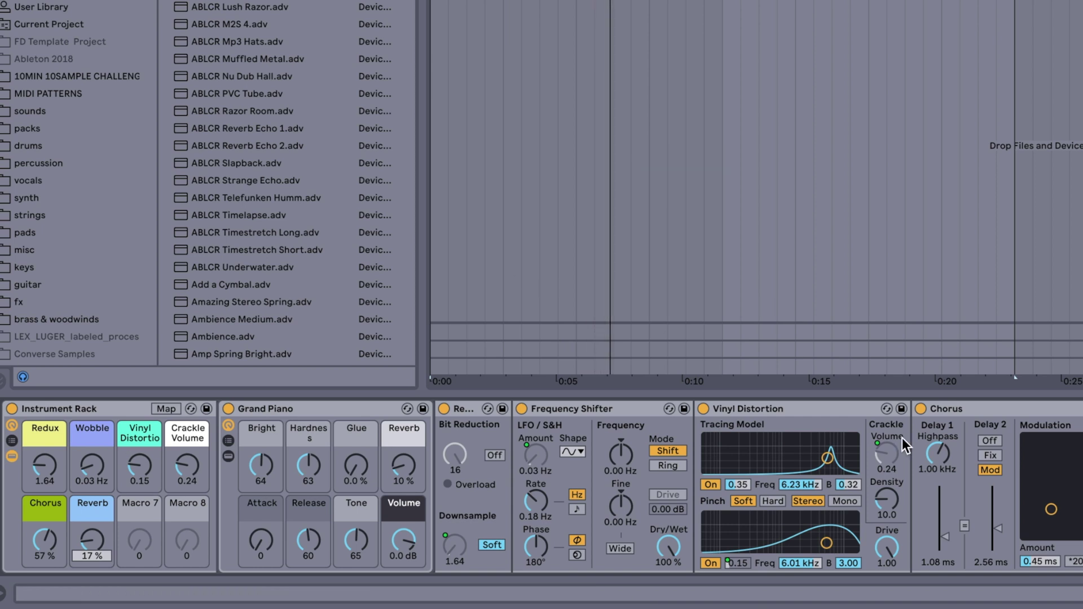
{"action": "left_click_drag", "start_coordinate": [198, 486], "coordinate": [198, 496]}
{"action": "left_click_drag", "start_coordinate": [139, 468], "coordinate": [93, 452]}
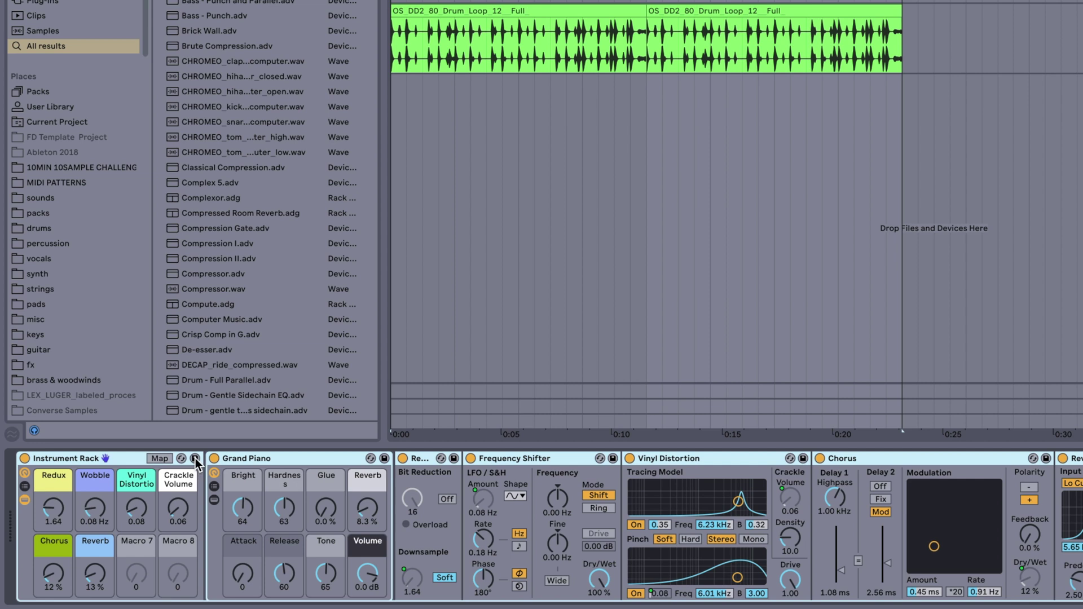
Save the instrument rack to the User Library as Lofi Piano 1
{"action": "left_click", "coordinate": [195, 458]}
{"action": "type", "text": "Lof"}
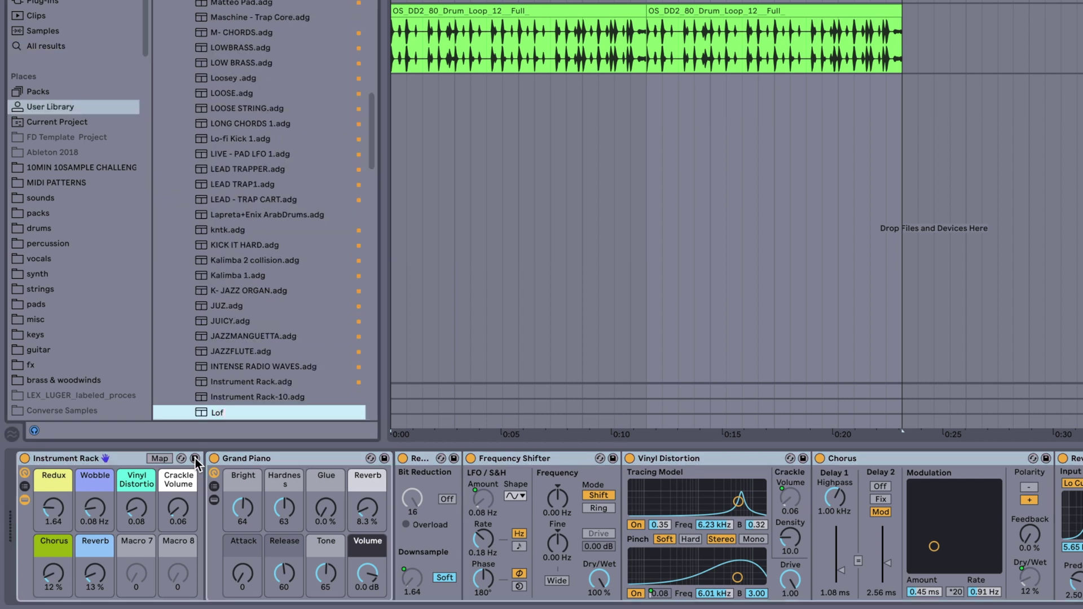
{"action": "type", "text": "i Piano 1"}
{"action": "key", "text": "Return"}
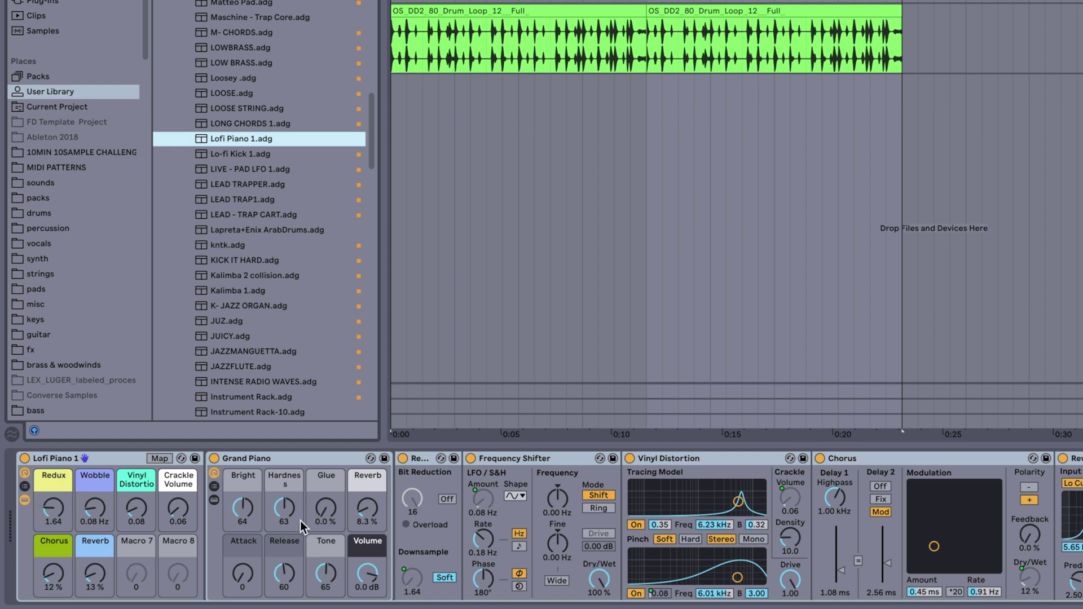
Adjust the Grand Piano macros during playback to Bright 101, Hardness 32, Release 52, Tone 75 and Glue 5.5 %
{"action": "left_click", "coordinate": [243, 507]}
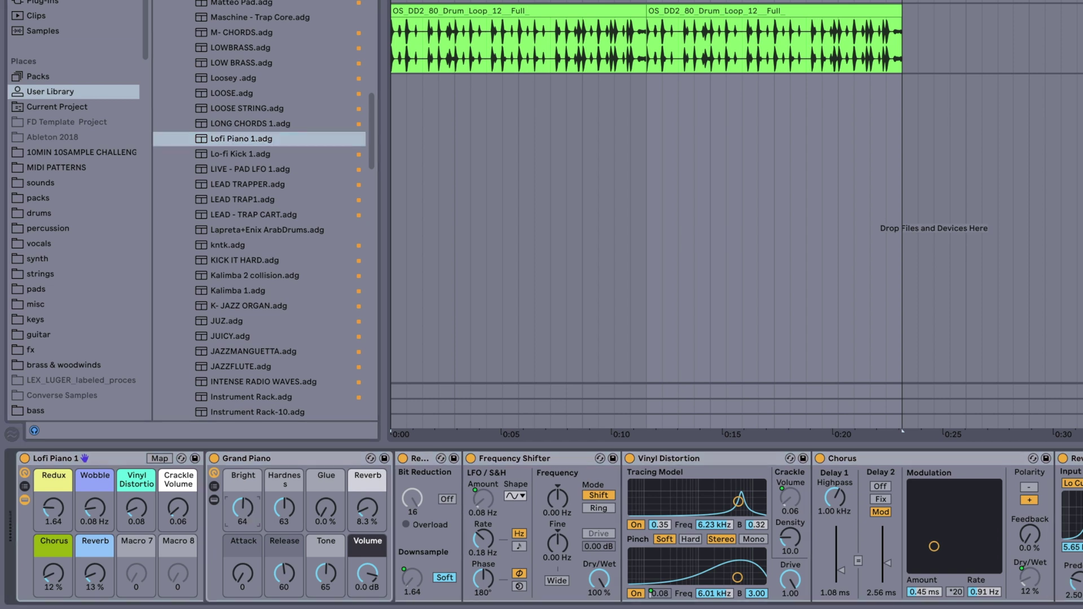
{"action": "left_click_drag", "start_coordinate": [243, 506], "coordinate": [284, 531]}
{"action": "left_click_drag", "start_coordinate": [289, 573], "coordinate": [326, 564]}
{"action": "left_click_drag", "start_coordinate": [326, 508], "coordinate": [324, 511]}
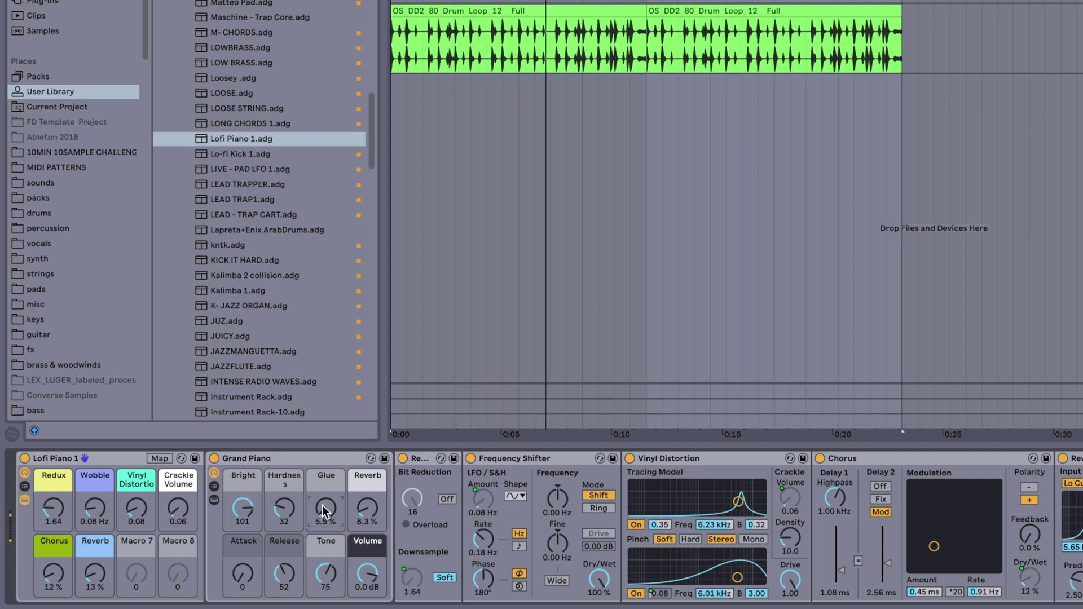